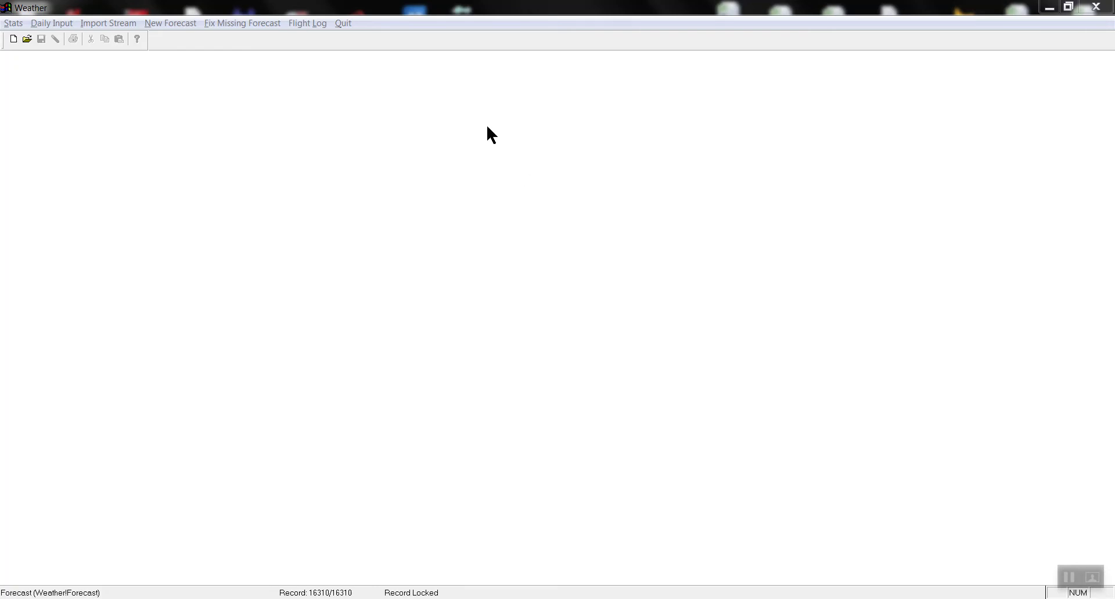
Open the flight log and maximize its window
{"action": "left_click", "coordinate": [293, 23]}
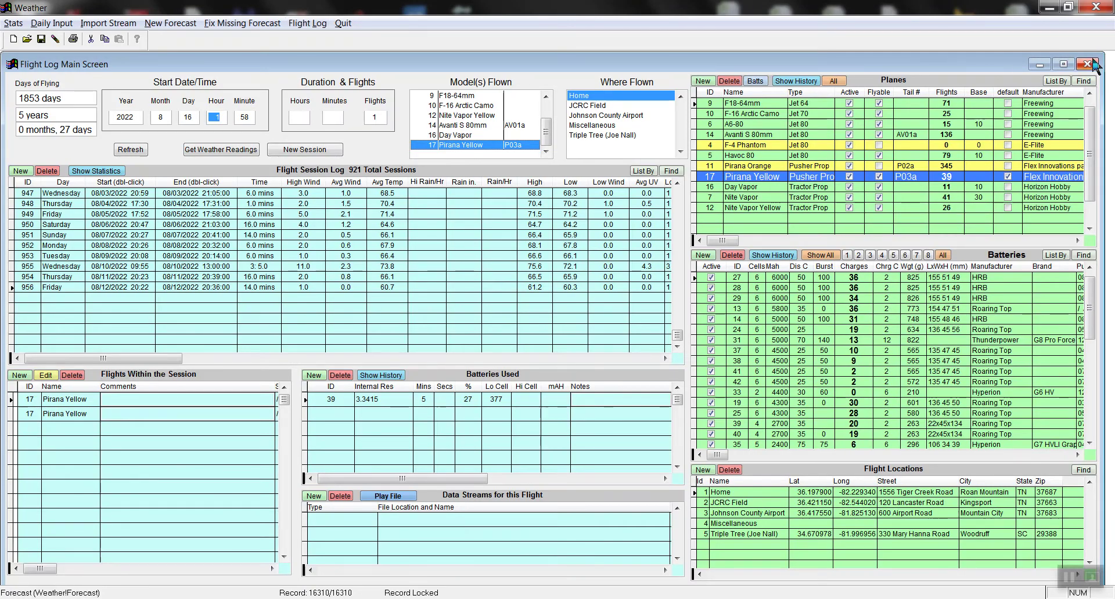
{"action": "left_click", "coordinate": [1065, 64]}
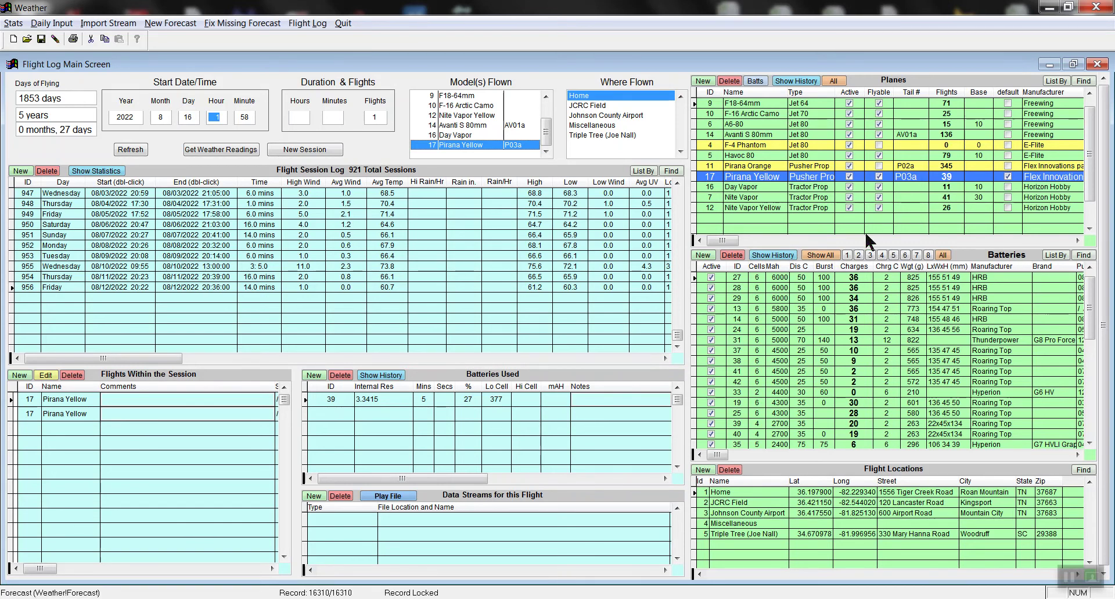
Filter the battery list by cell count, checking 6, 4, 1, 2, 3 and 5 cells and ending on 6
{"action": "left_click", "coordinate": [906, 256]}
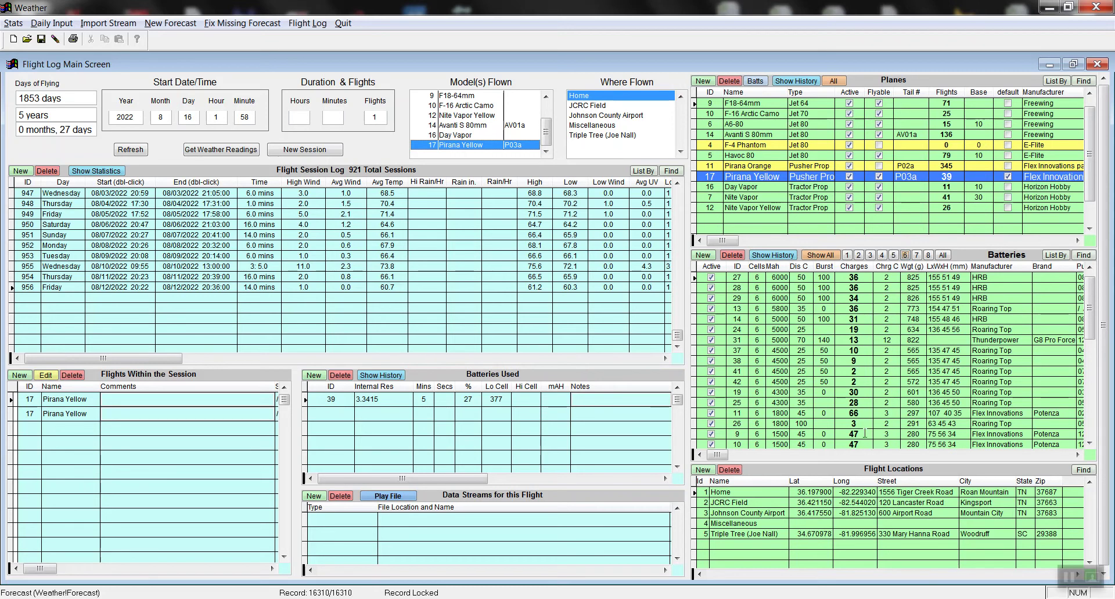
{"action": "left_click", "coordinate": [882, 256]}
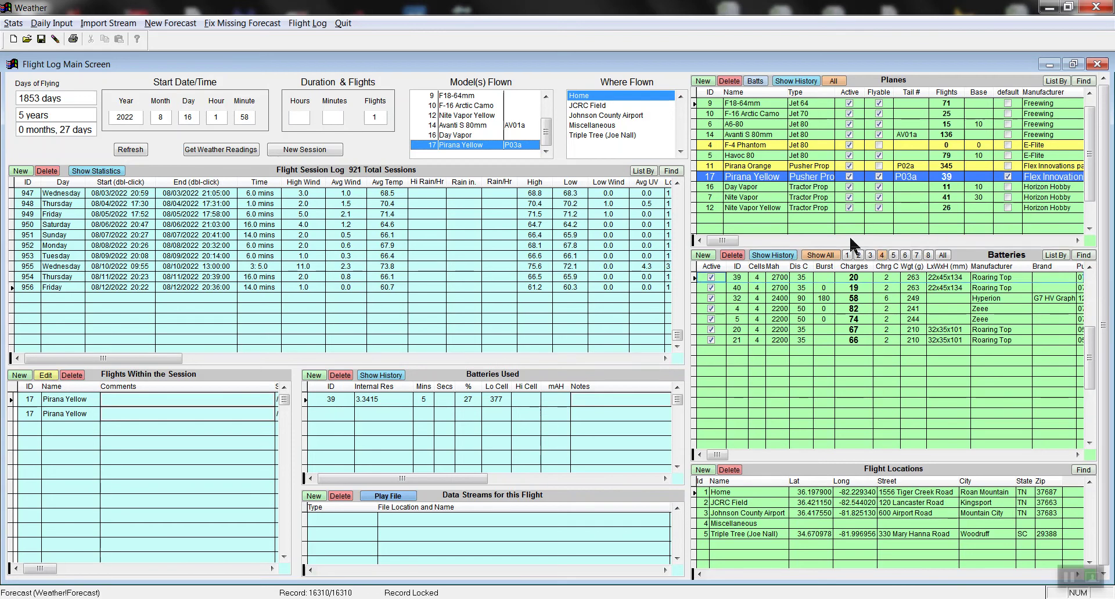
{"action": "left_click", "coordinate": [847, 255]}
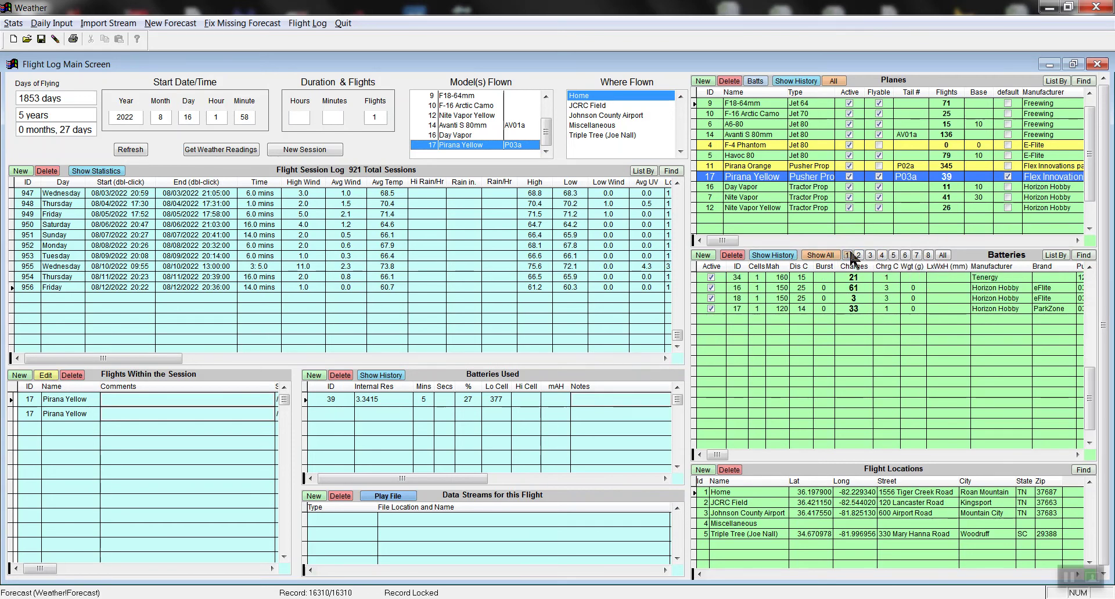
{"action": "left_click", "coordinate": [858, 256]}
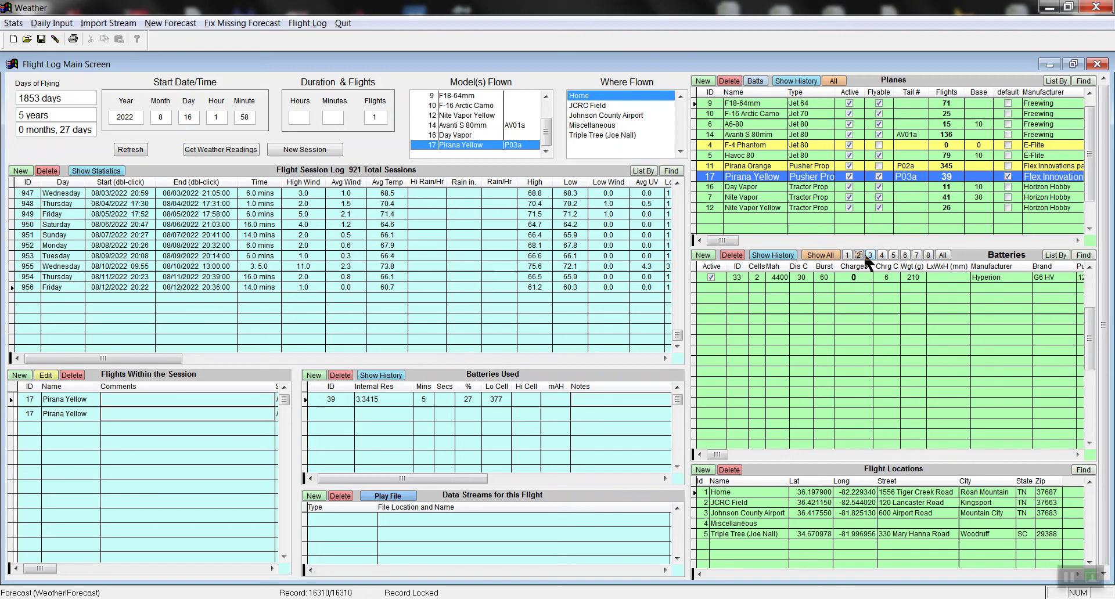
{"action": "left_click", "coordinate": [870, 257]}
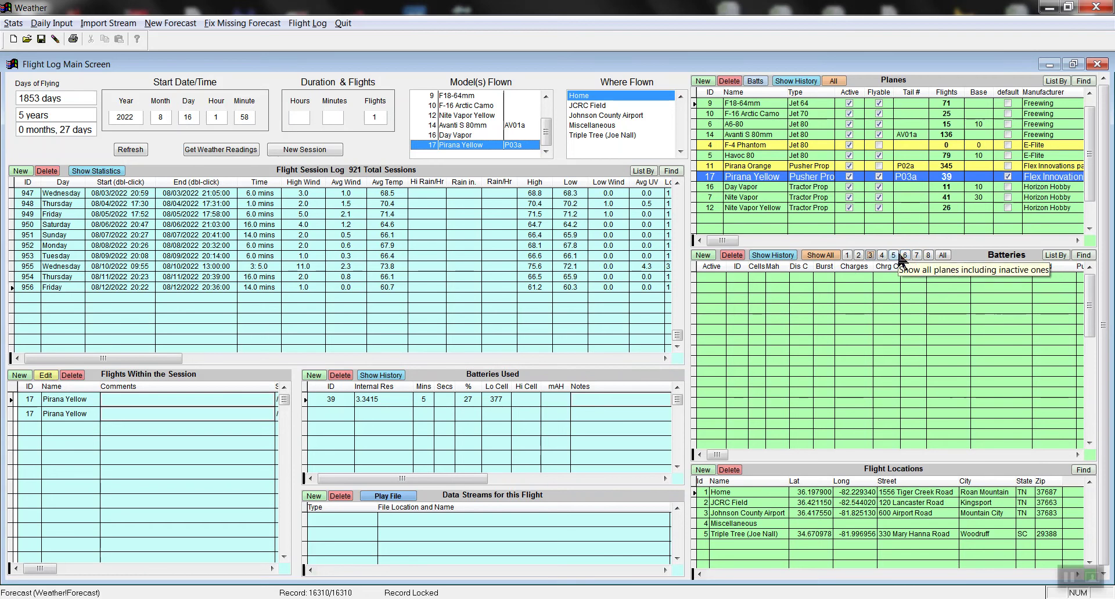
{"action": "left_click", "coordinate": [894, 257]}
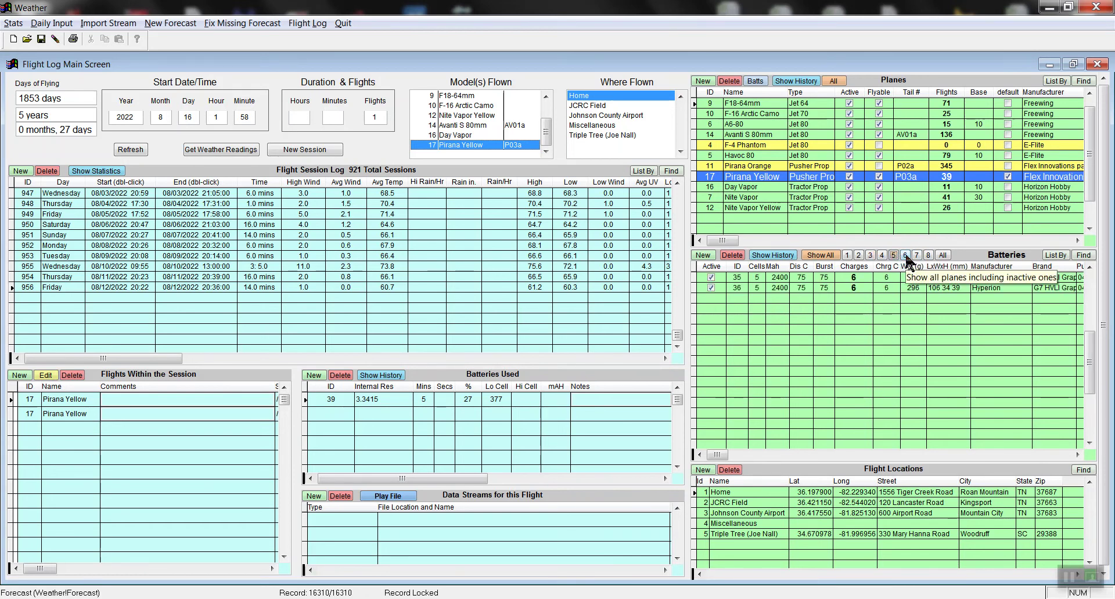
{"action": "left_click", "coordinate": [906, 258]}
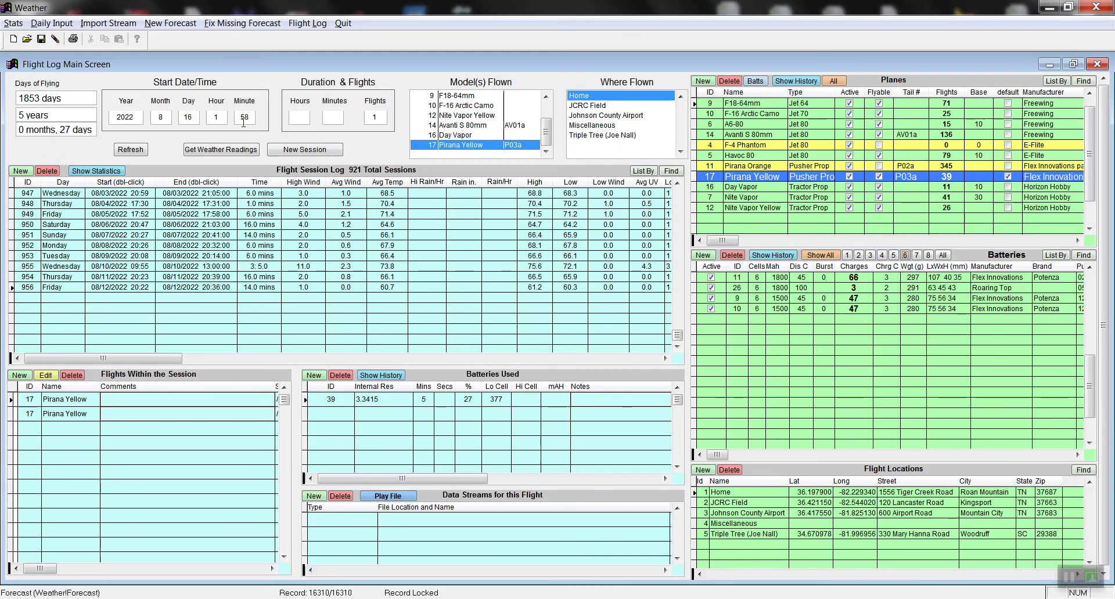
Set the new session's start to day 14 at 20:45 and its duration to 6 minutes
{"action": "double_click", "coordinate": [192, 120]}
{"action": "type", "text": "14"}
{"action": "key", "text": "Tab"}
{"action": "type", "text": "20"}
{"action": "key", "text": "Tab"}
{"action": "type", "text": "45"}
{"action": "key", "text": "Tab"}
{"action": "key", "text": "Tab"}
Make Havoc 80 the default plane and switch the default back to Pirana Yellow
{"action": "left_click", "coordinate": [1007, 156]}
{"action": "left_click", "coordinate": [1007, 156]}
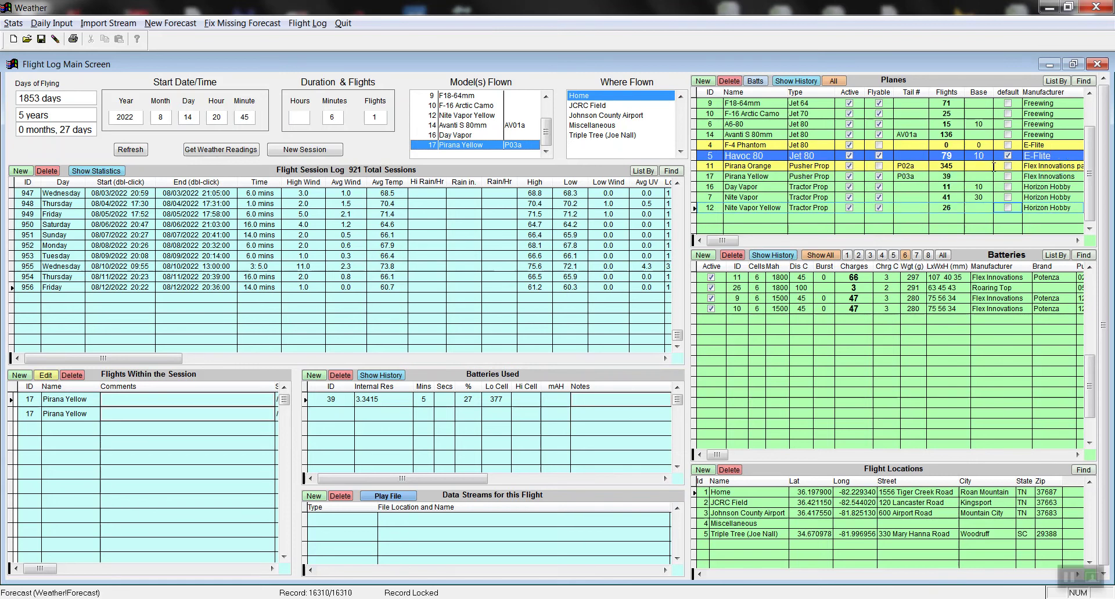
{"action": "left_click", "coordinate": [1008, 177]}
{"action": "left_click", "coordinate": [1008, 177]}
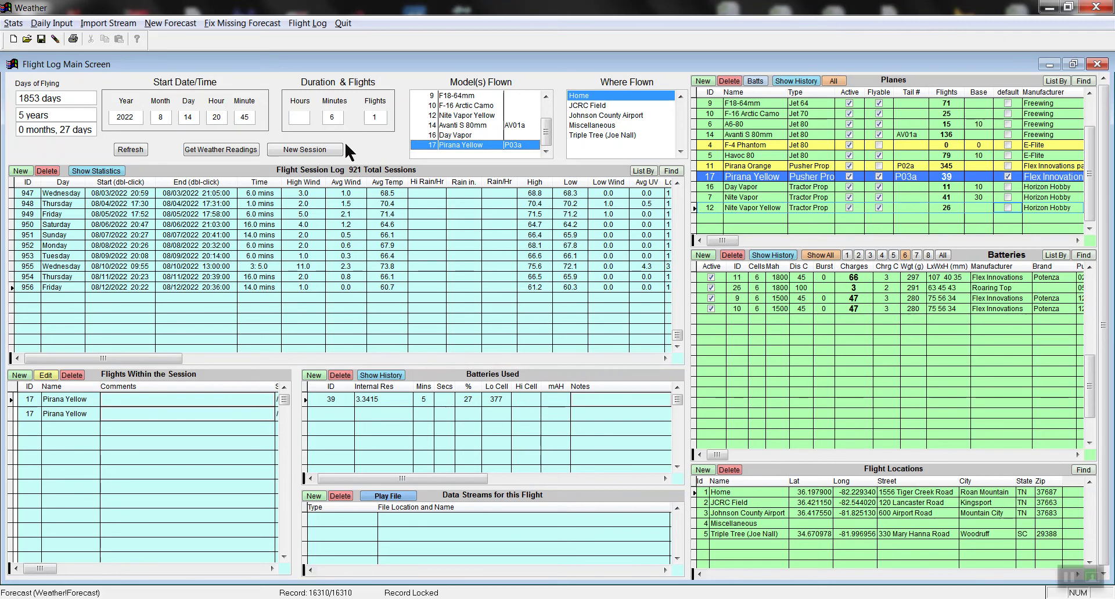
Create the new flight session and assign battery 40 to its flight
{"action": "left_click", "coordinate": [320, 154]}
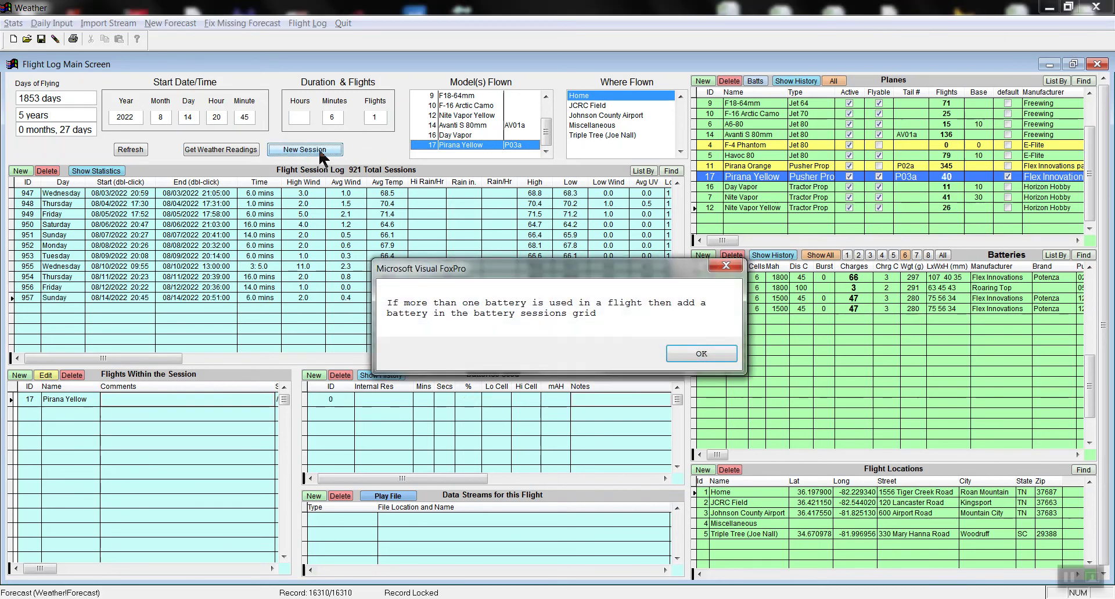
{"action": "left_click", "coordinate": [702, 355]}
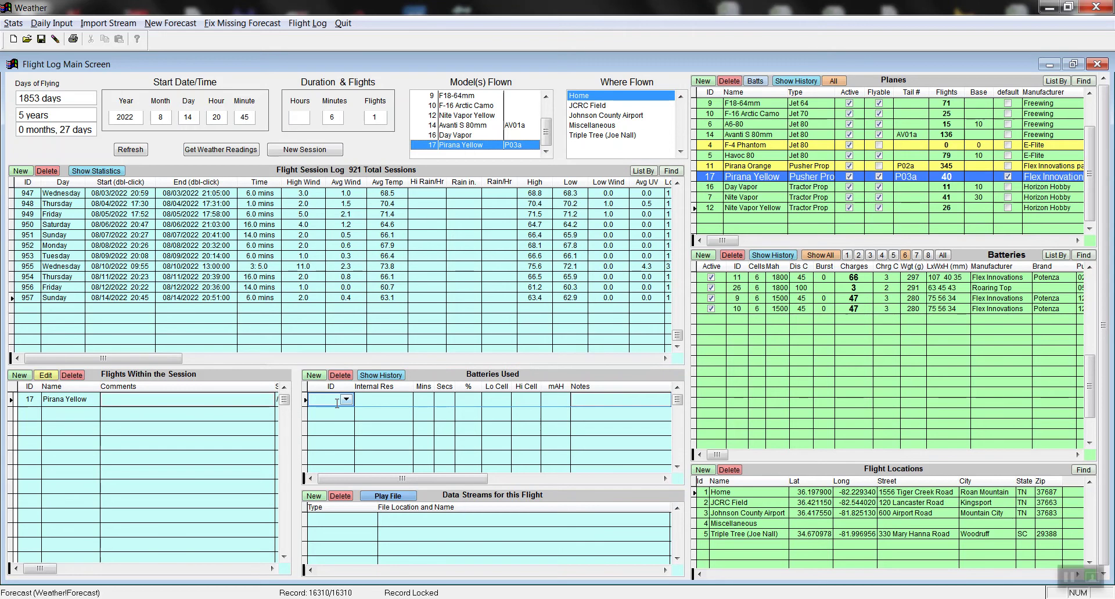
{"action": "type", "text": "40"}
{"action": "key", "text": "Tab"}
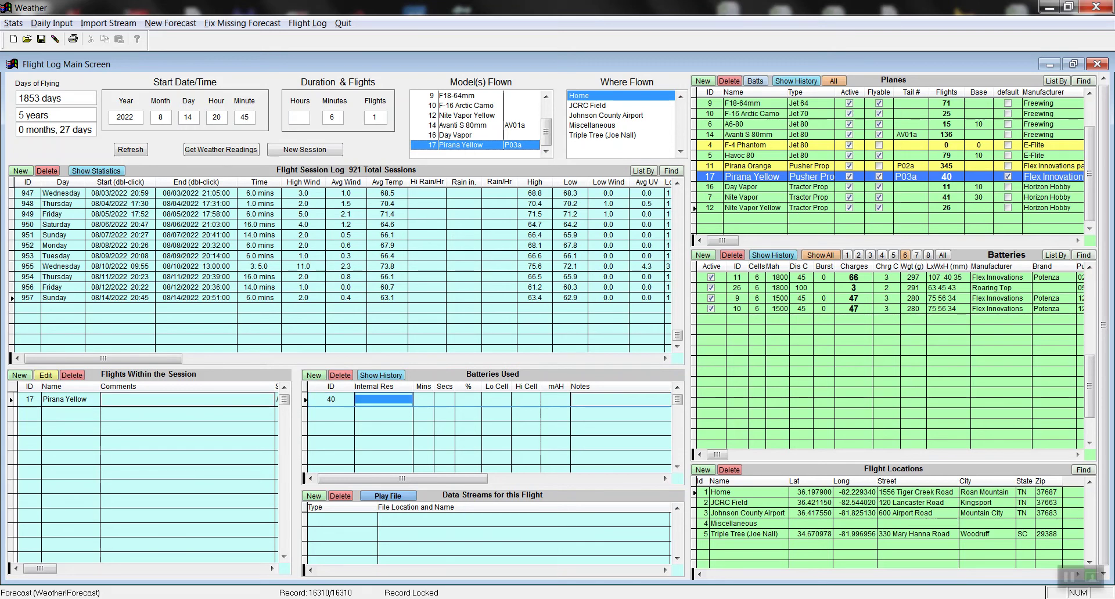
Record an internal resistance of 3.8279 and a time of 5 minutes 5 seconds for battery 40
{"action": "type", "text": "3.8279"}
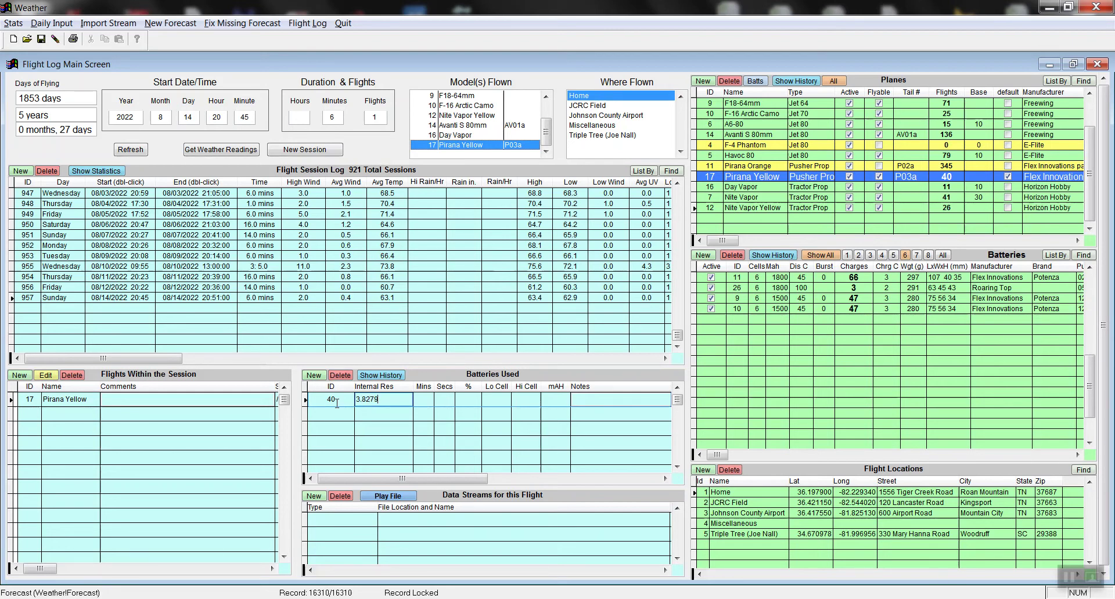
{"action": "key", "text": "Tab"}
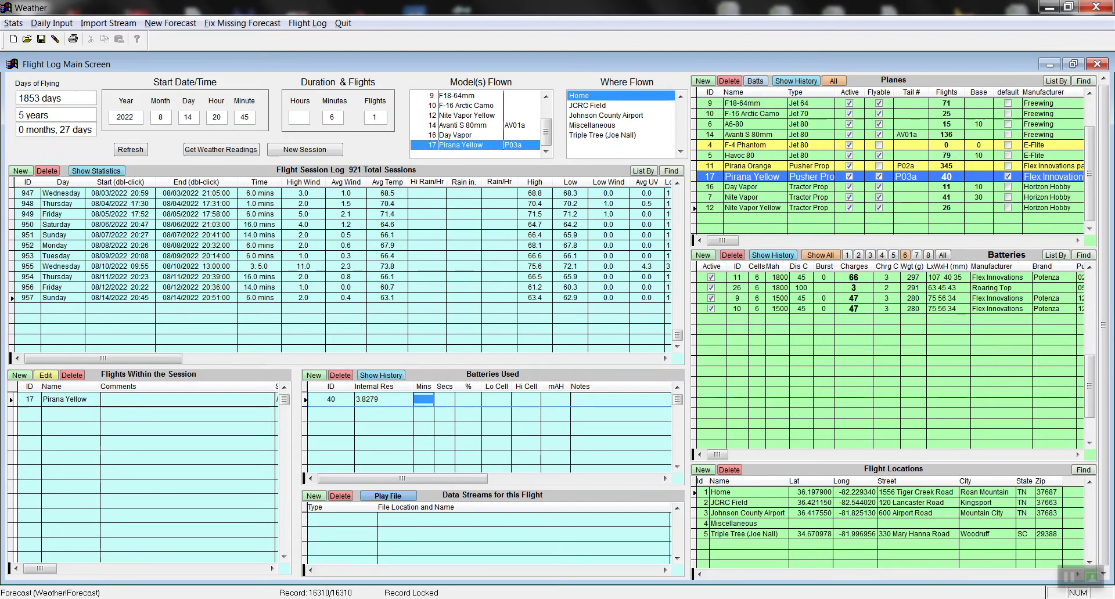
{"action": "type", "text": "5"}
{"action": "key", "text": "Tab"}
{"action": "type", "text": "5"}
{"action": "key", "text": "Tab"}
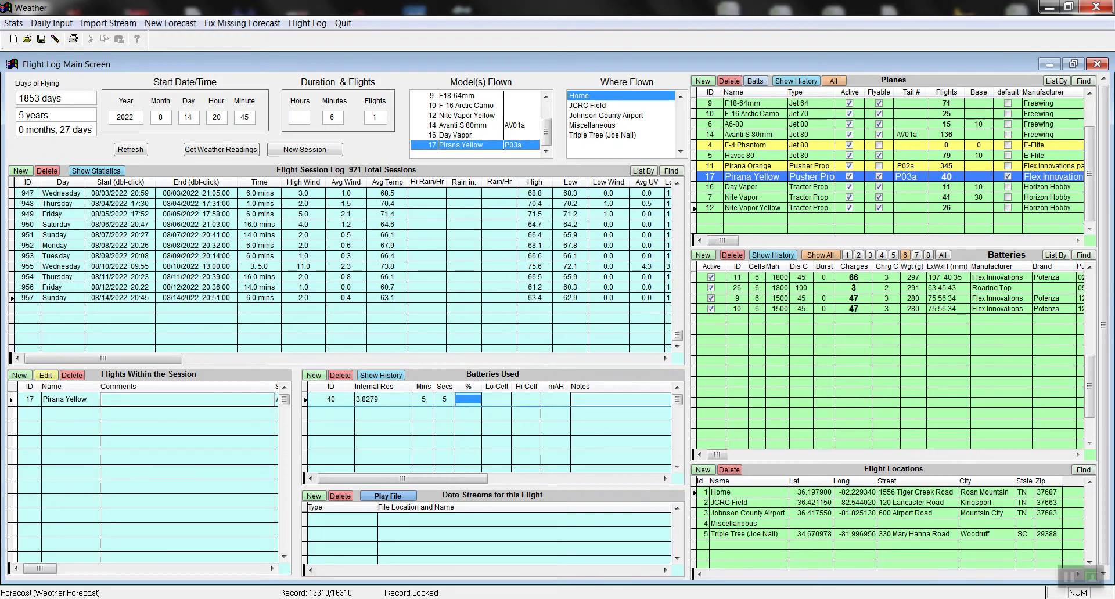
Set battery 40's percentage to 10, its low cell to 366 and its high cell to 368
{"action": "type", "text": "10"}
{"action": "key", "text": "Tab"}
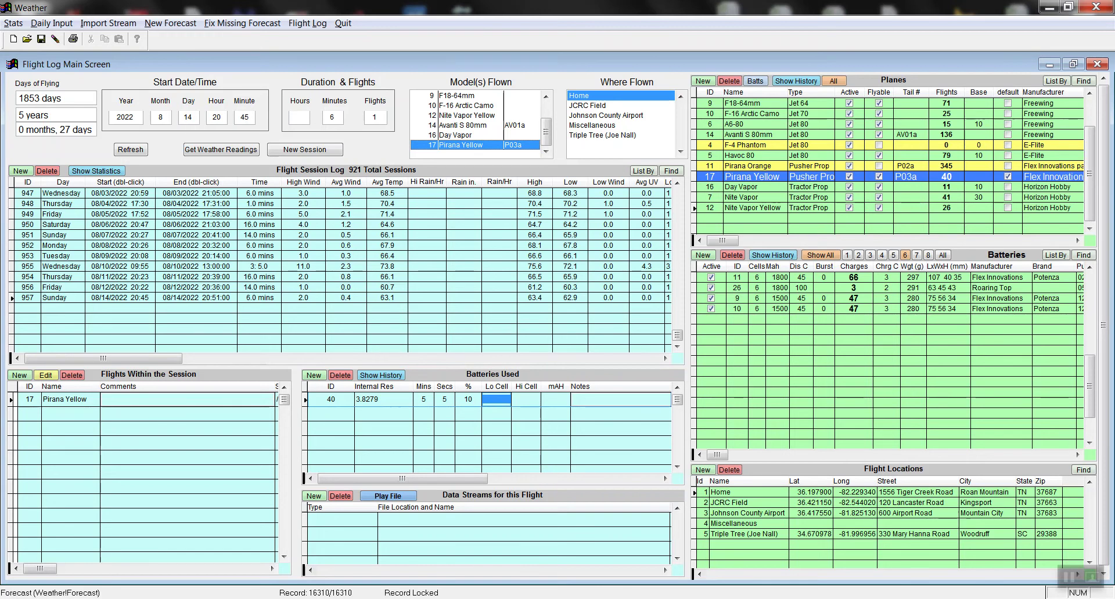
{"action": "type", "text": "366"}
{"action": "key", "text": "Tab"}
{"action": "type", "text": "368"}
{"action": "key", "text": "Tab"}
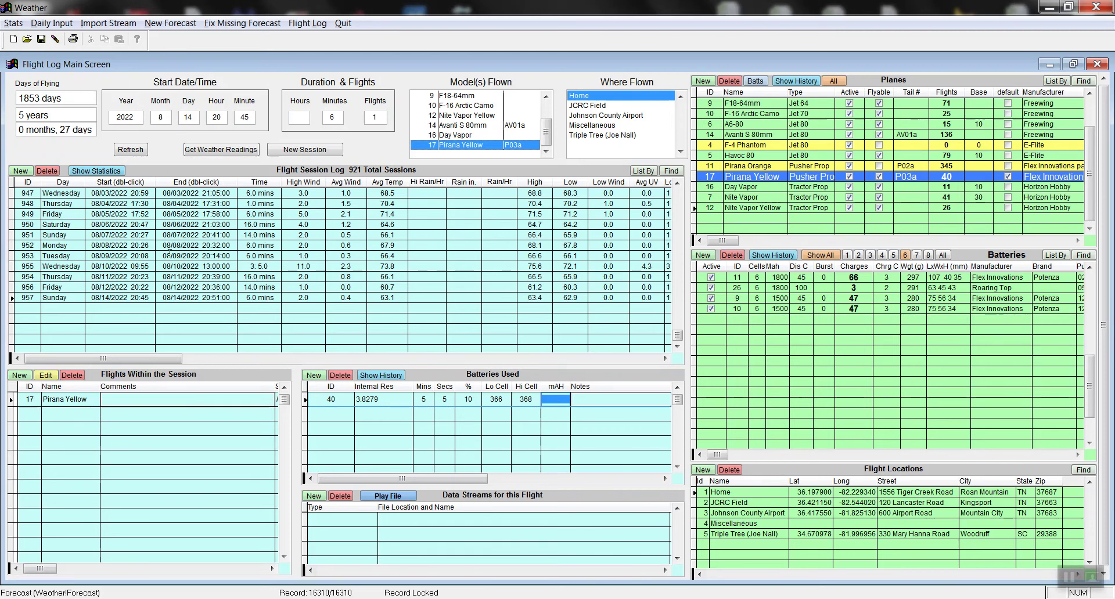
Browse the logged sessions from August 4 to August 10, reviewing the flights and batteries of each
{"action": "left_click", "coordinate": [111, 204]}
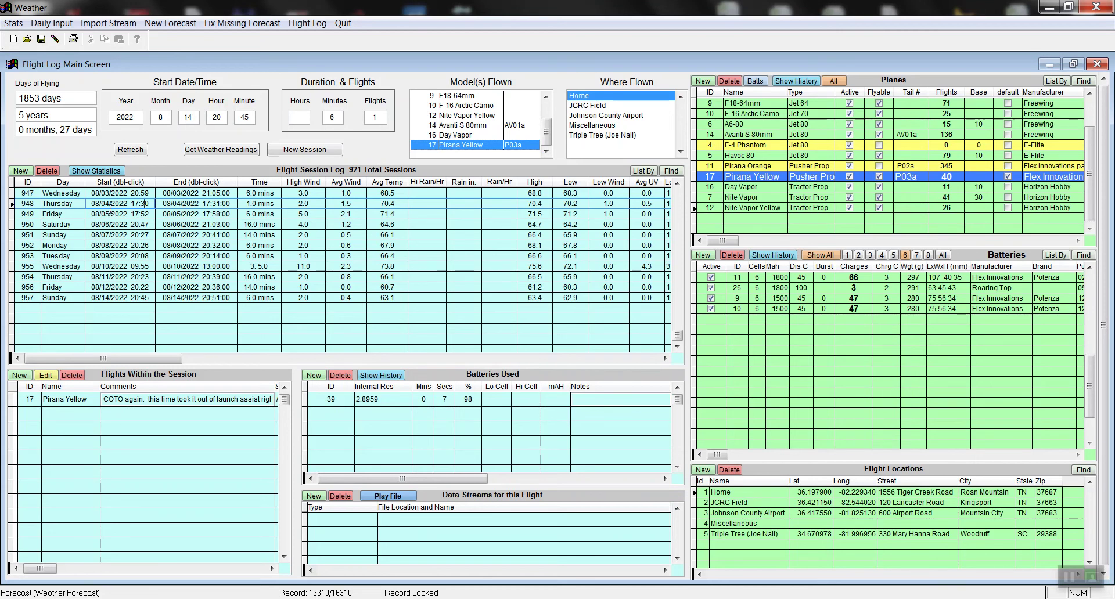
{"action": "key", "text": "Down"}
{"action": "key", "text": "Down"}
{"action": "key", "text": "Down"}
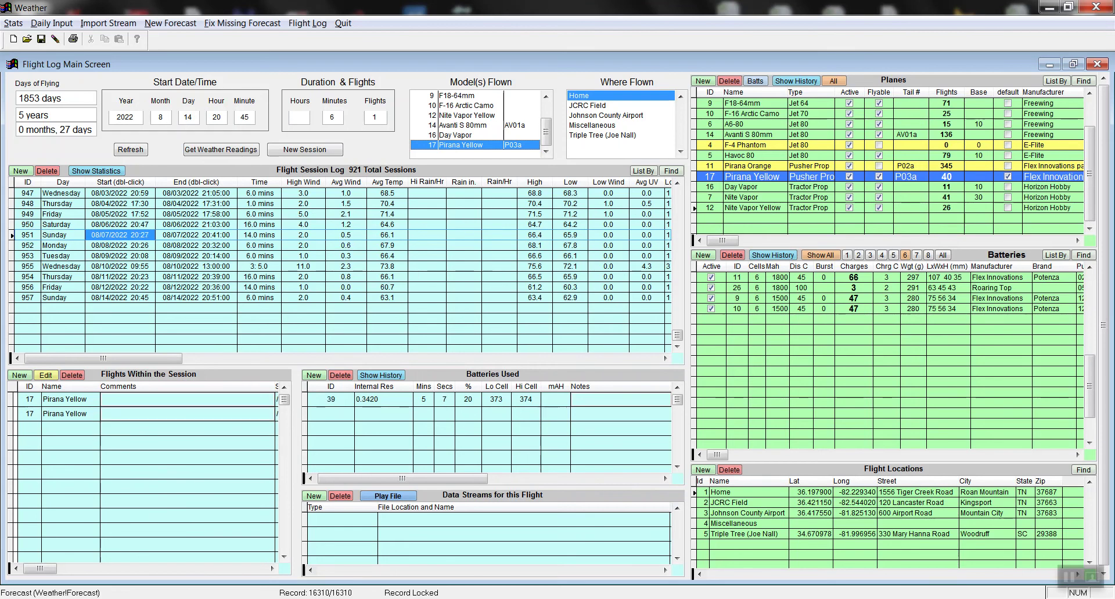
{"action": "key", "text": "Down"}
{"action": "key", "text": "Down"}
{"action": "key", "text": "Down"}
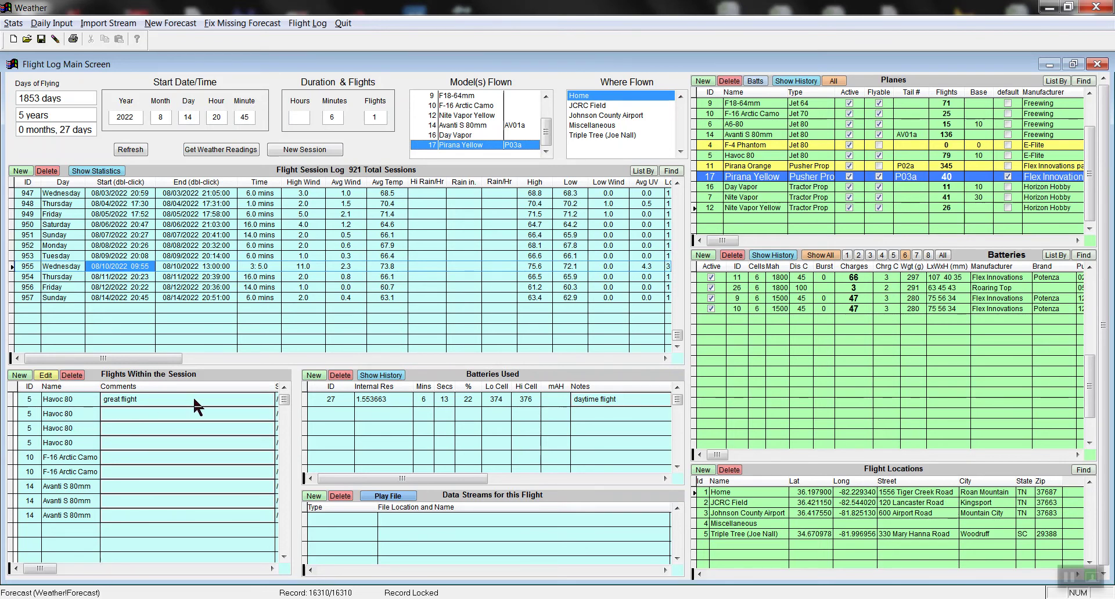
Examine the batteries used for the individual flights of the August 10 session and for the August 11 session
{"action": "left_click", "coordinate": [108, 410]}
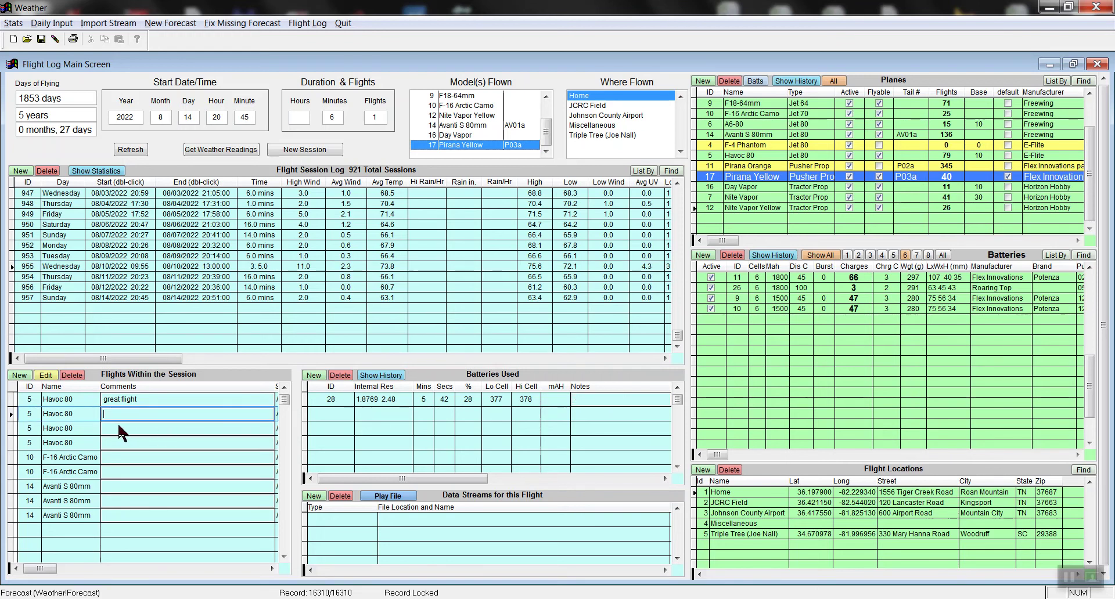
{"action": "left_click", "coordinate": [142, 452]}
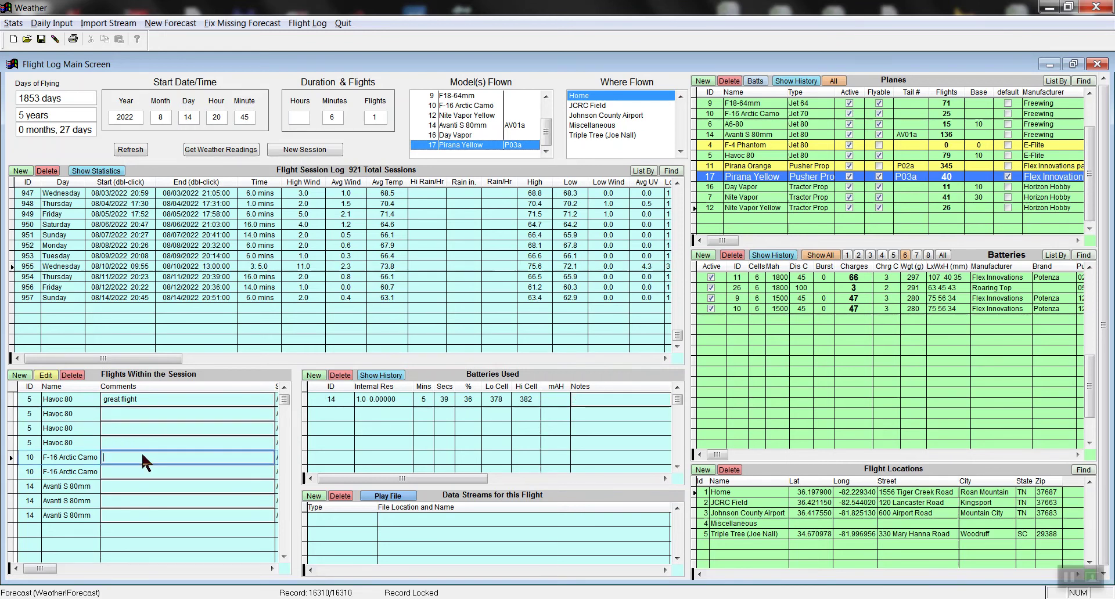
{"action": "left_click", "coordinate": [132, 471]}
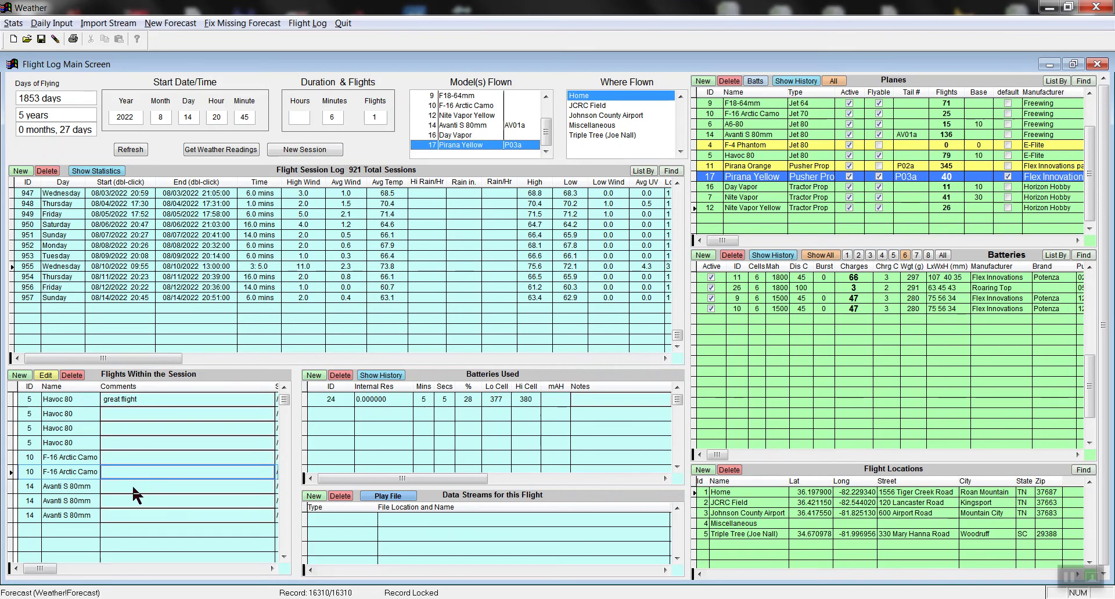
{"action": "left_click", "coordinate": [133, 486]}
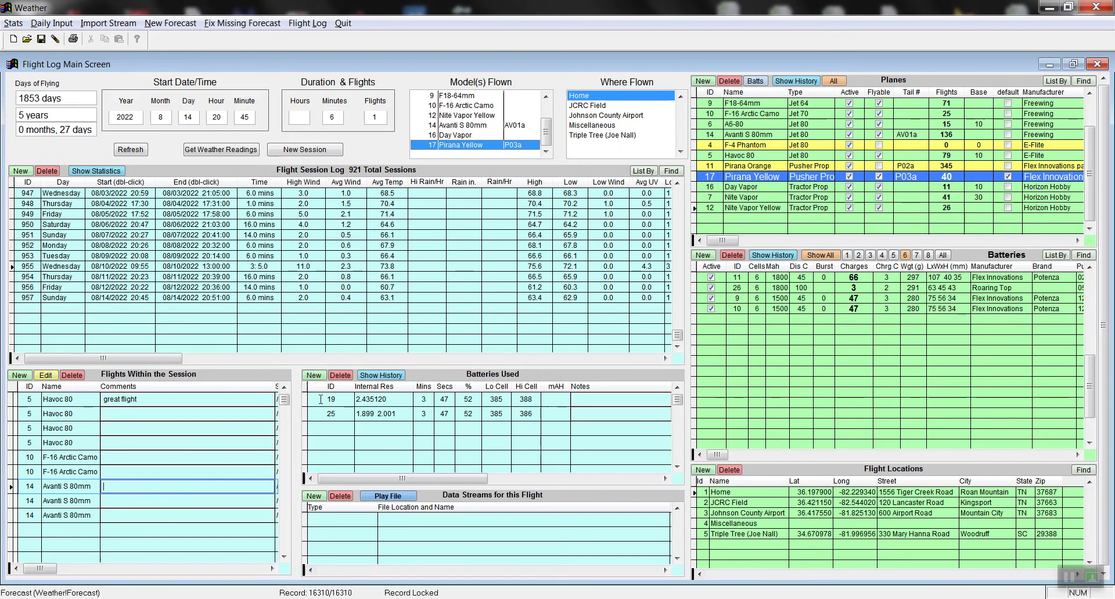
{"action": "left_click", "coordinate": [141, 501]}
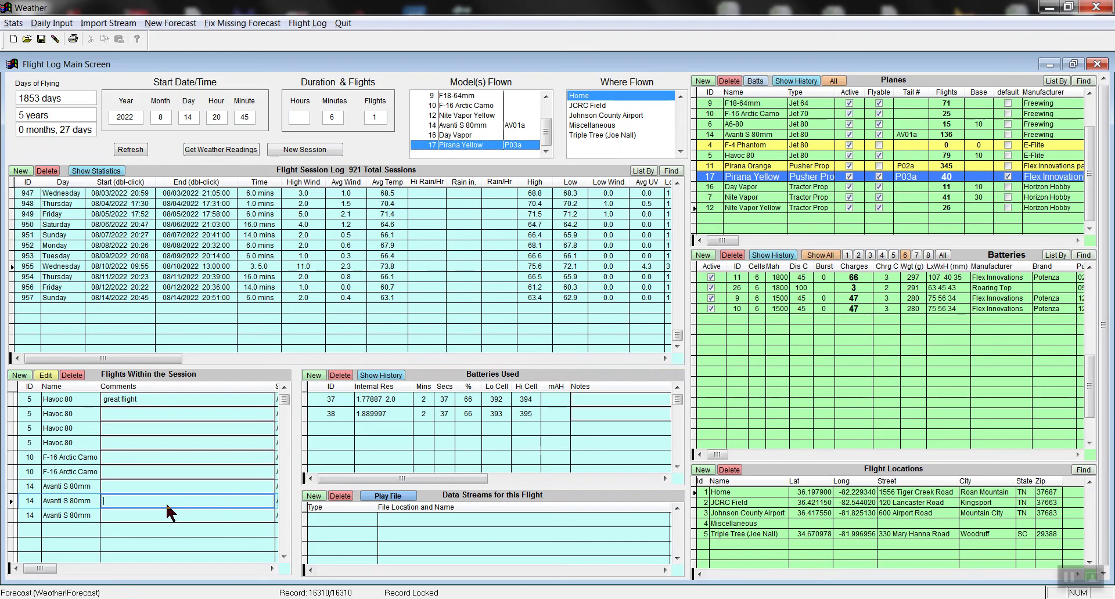
{"action": "left_click", "coordinate": [151, 514]}
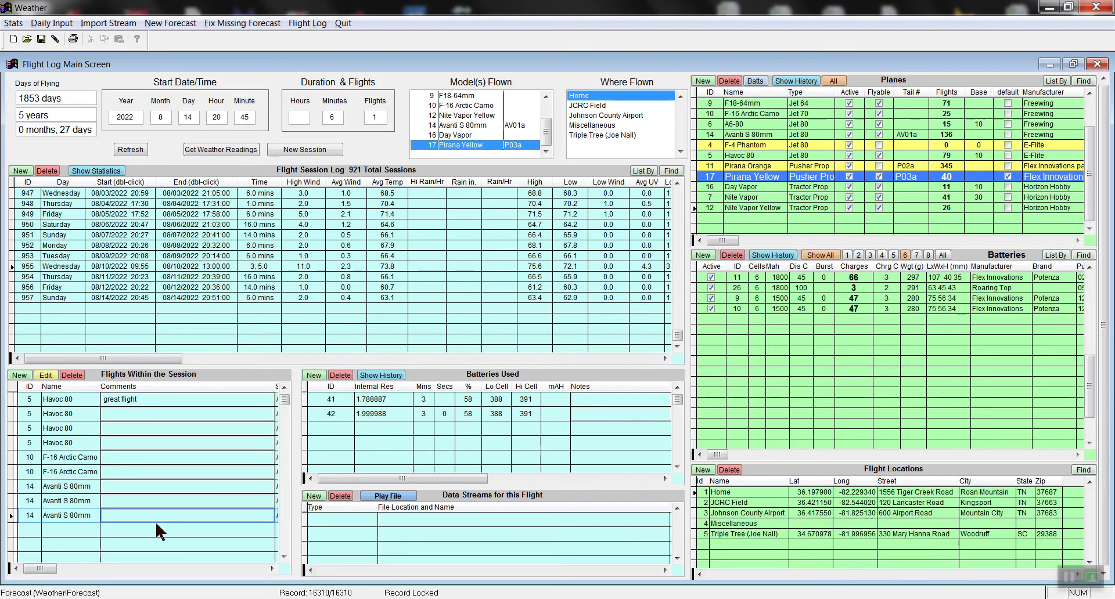
{"action": "left_click", "coordinate": [95, 433]}
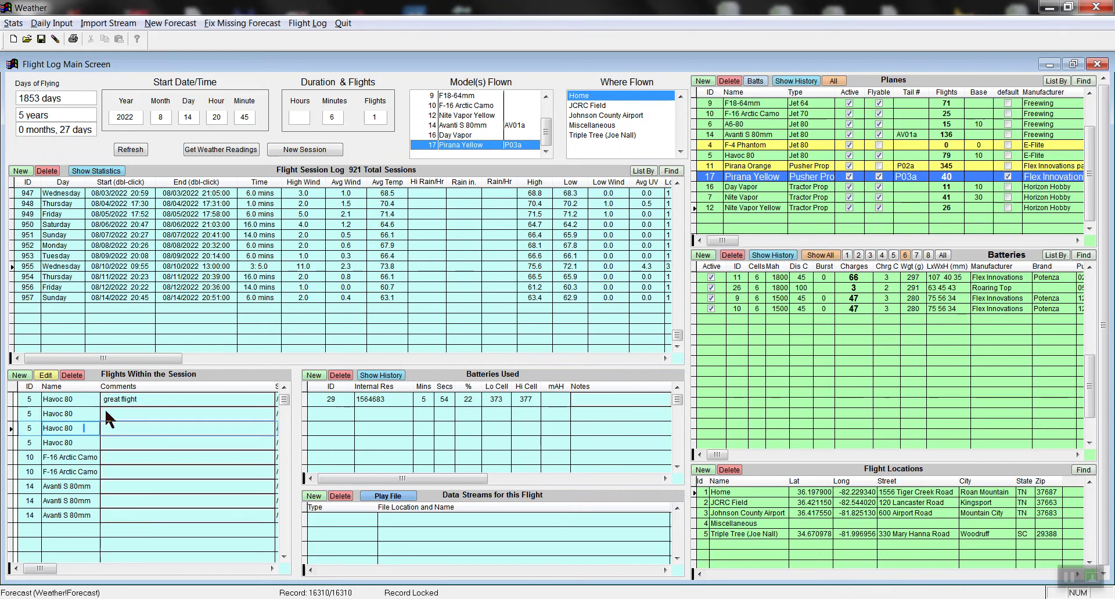
{"action": "left_click", "coordinate": [89, 457]}
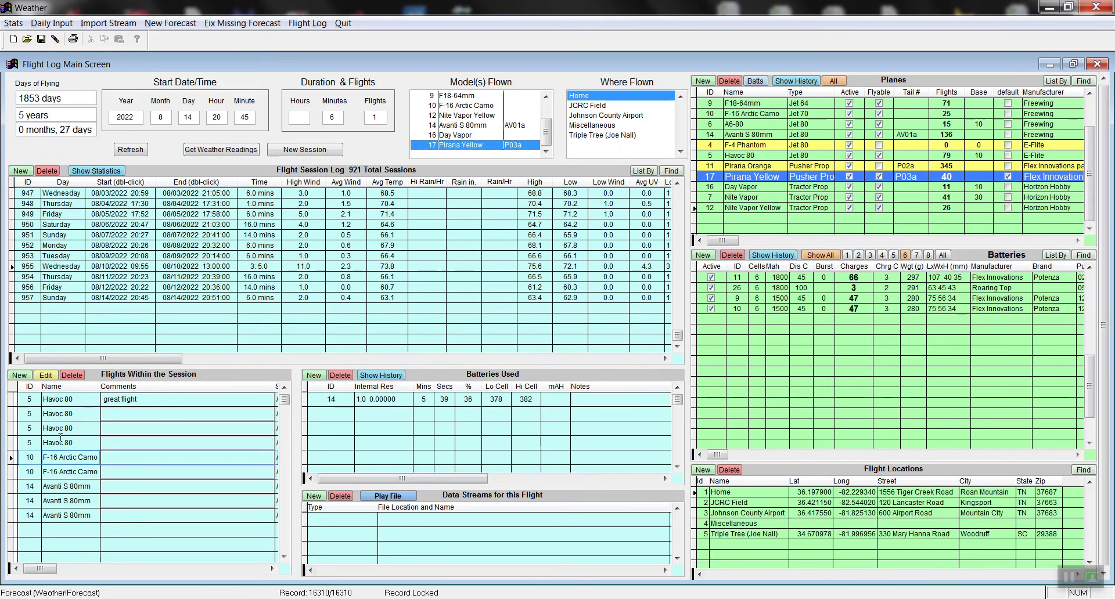
{"action": "left_click", "coordinate": [100, 277]}
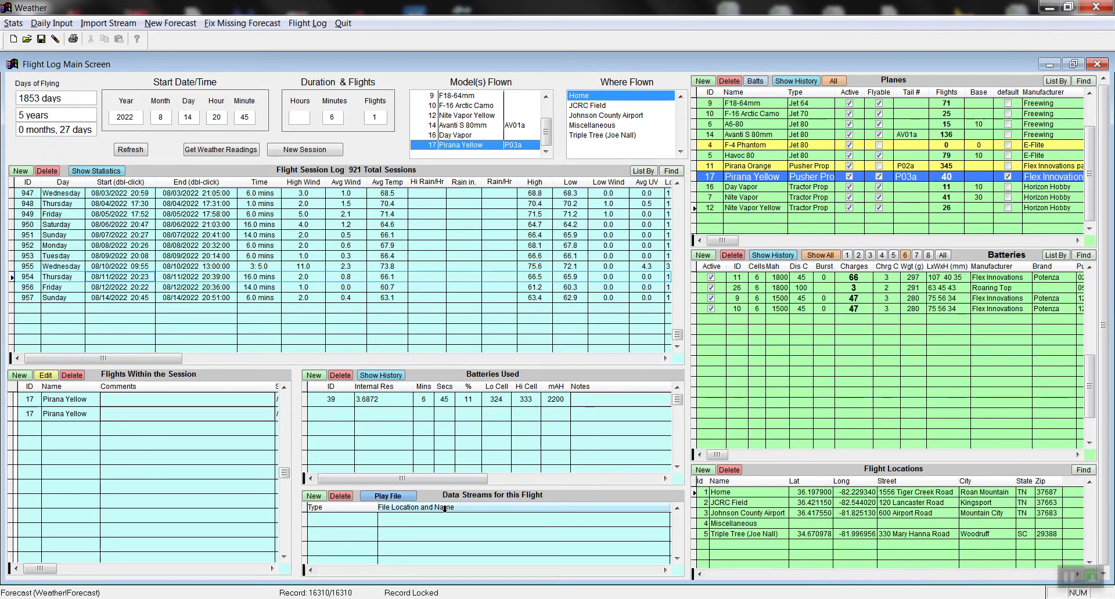
Add a data stream of type Video to the flight in the August 14 session
{"action": "left_click", "coordinate": [69, 297]}
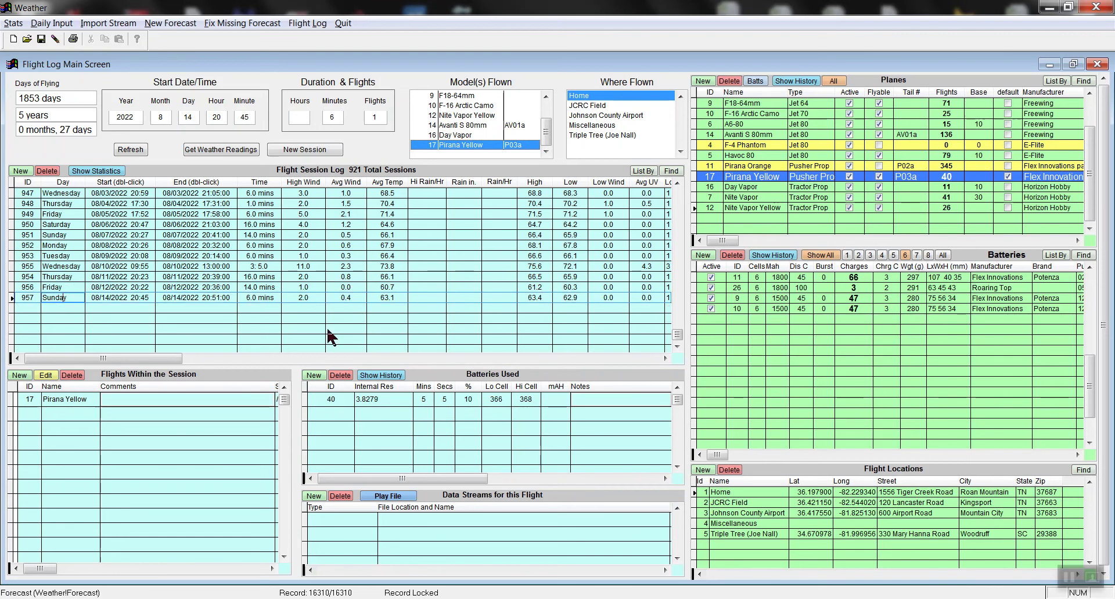
{"action": "left_click", "coordinate": [314, 496]}
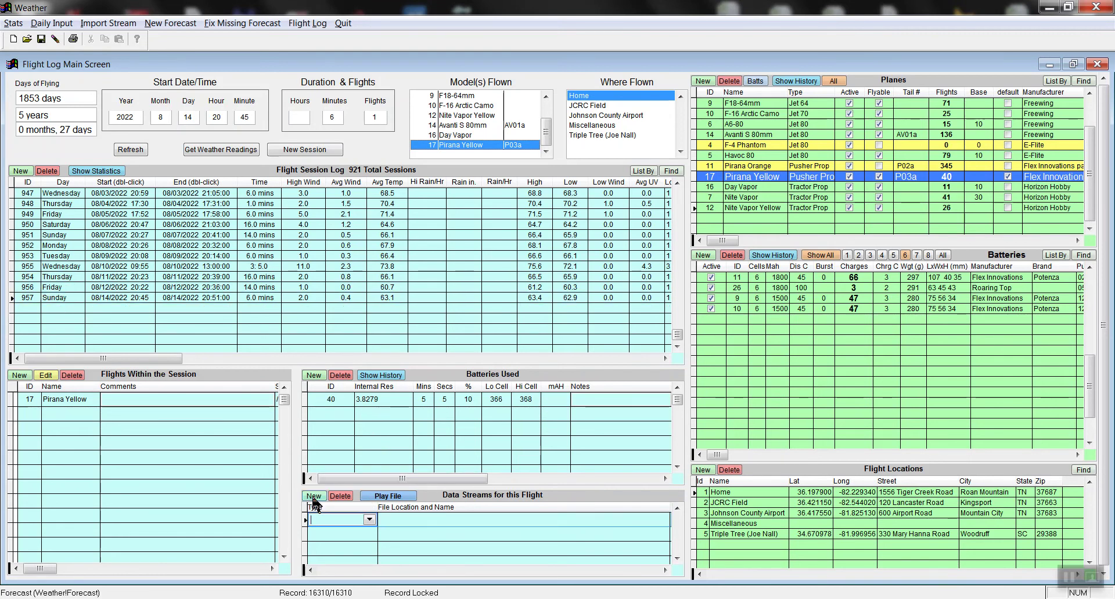
{"action": "left_click", "coordinate": [369, 519]}
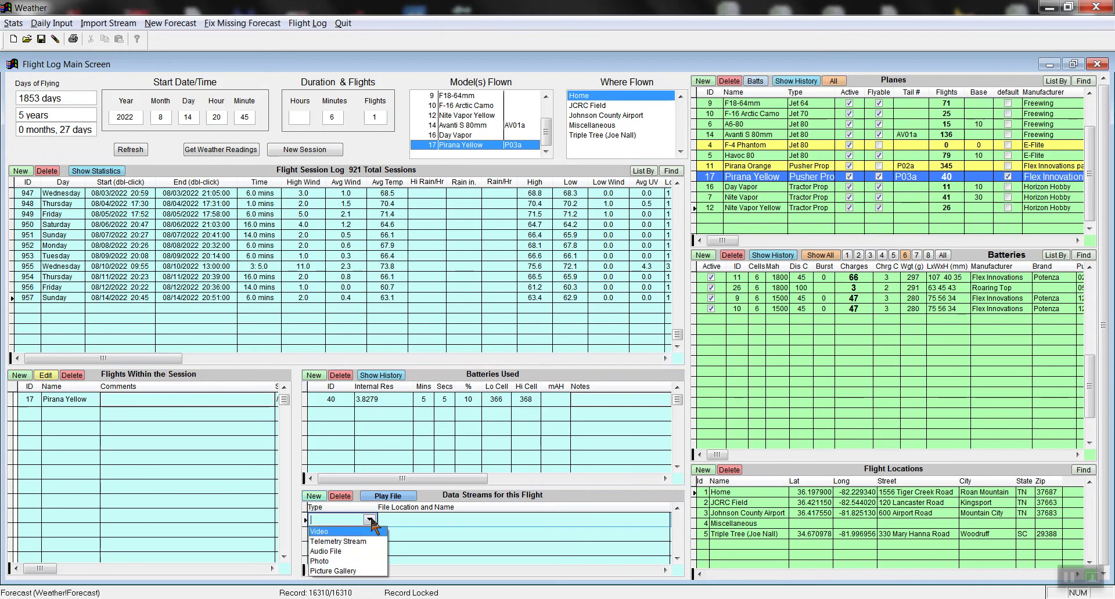
{"action": "left_click", "coordinate": [335, 532]}
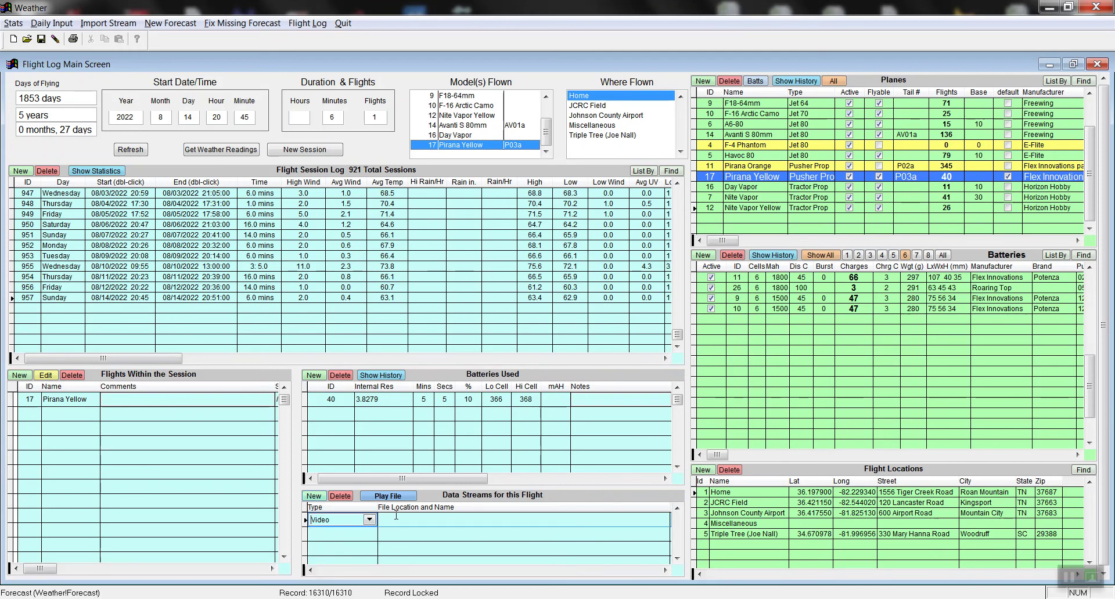
Attach FiveYearFlight.mp4 to the flight's video data stream, and play the file to check it
{"action": "left_click", "coordinate": [395, 520]}
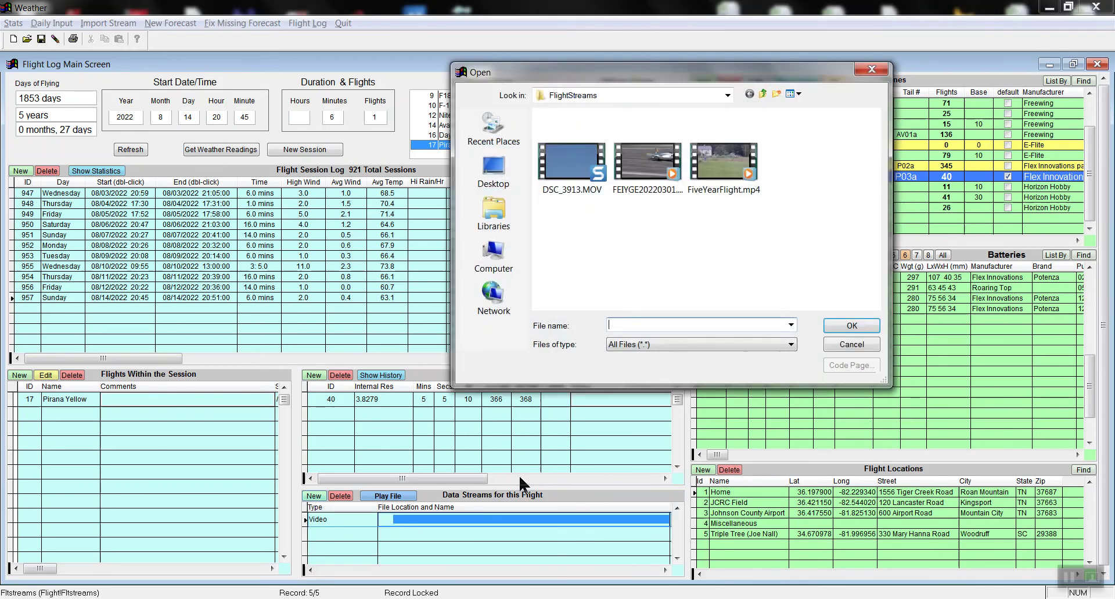
{"action": "double_click", "coordinate": [723, 173]}
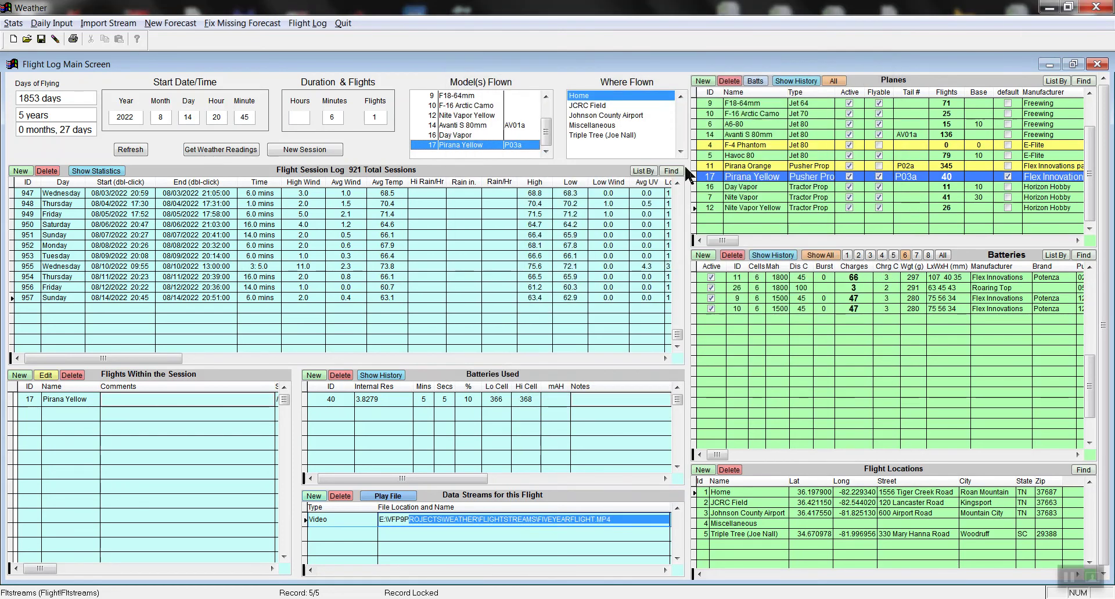
{"action": "left_click", "coordinate": [376, 497]}
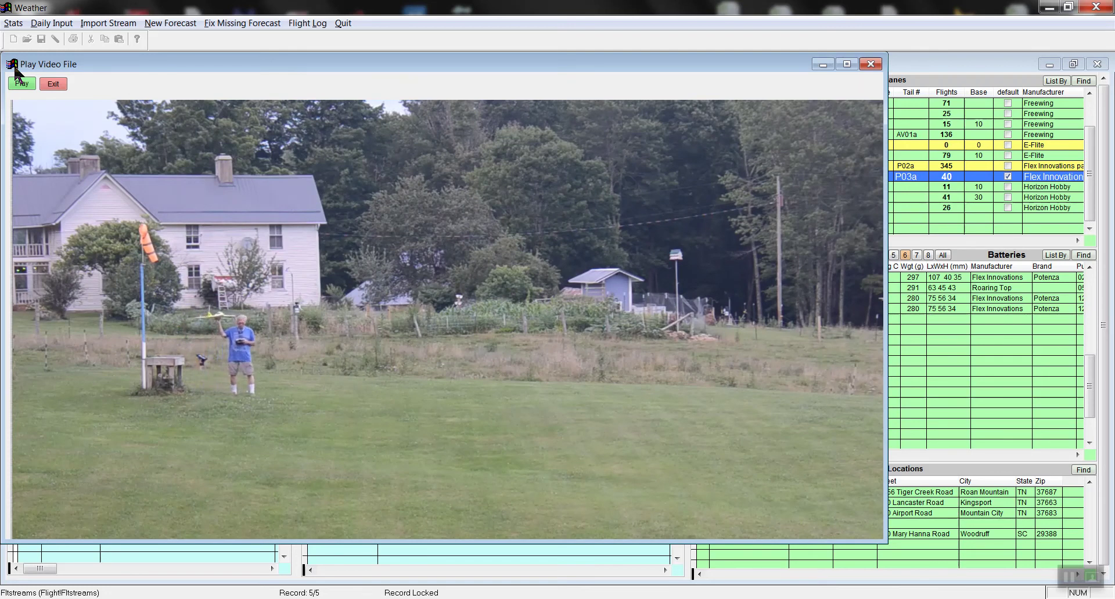
{"action": "left_click", "coordinate": [60, 87]}
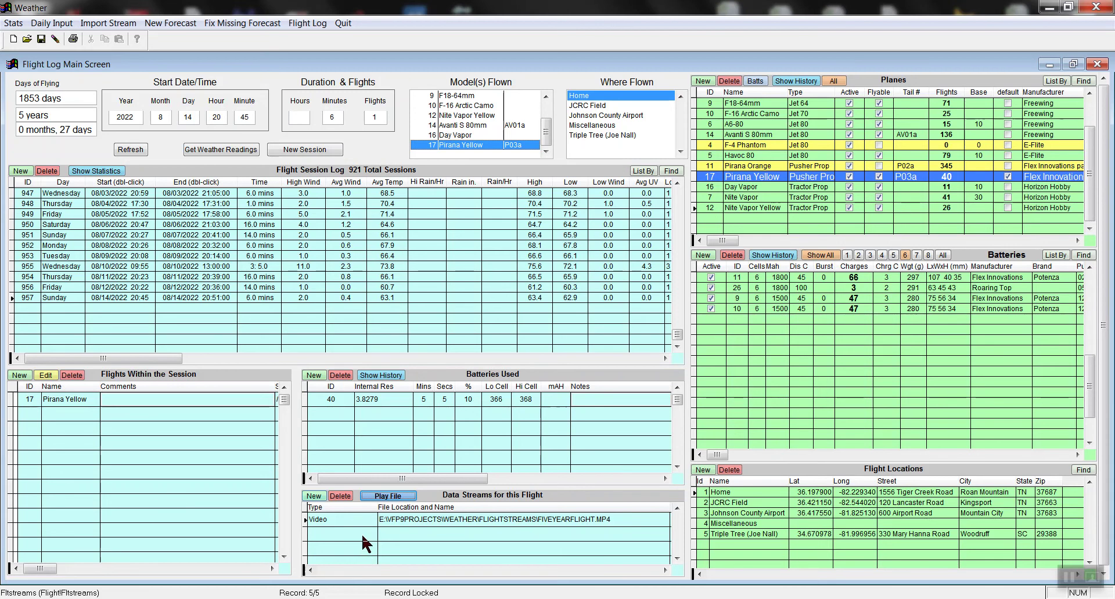
Look over the types available for the flight's data stream, keeping Video selected
{"action": "left_click", "coordinate": [370, 519]}
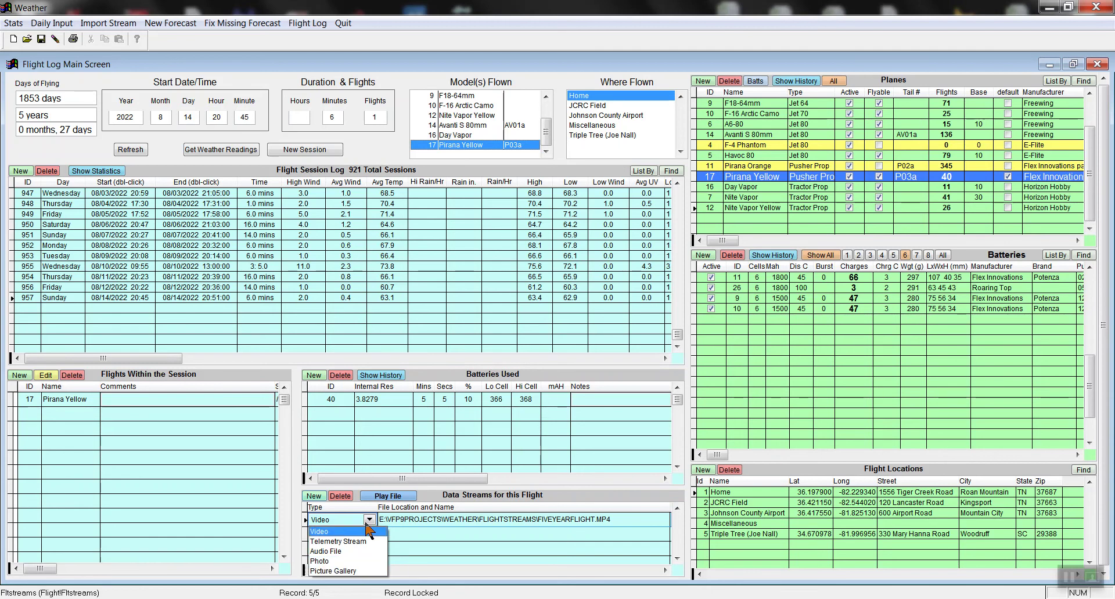
{"action": "left_click", "coordinate": [473, 522]}
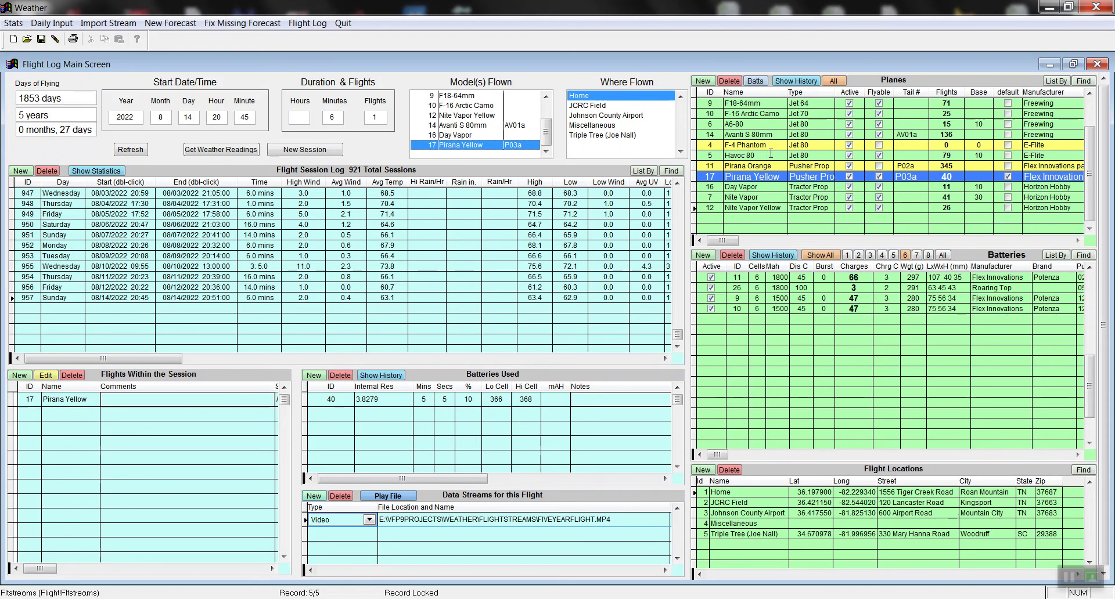
Open the Havoc 80's flight list from its plane record and review the flights from July 22 back to July 2, 2022
{"action": "double_click", "coordinate": [771, 154]}
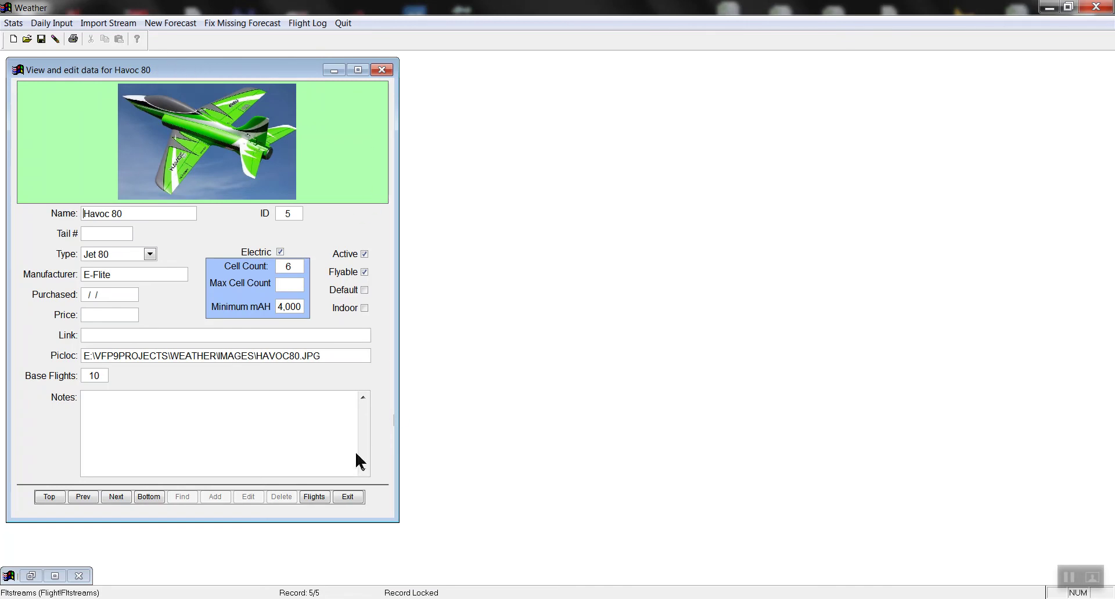
{"action": "left_click", "coordinate": [319, 497]}
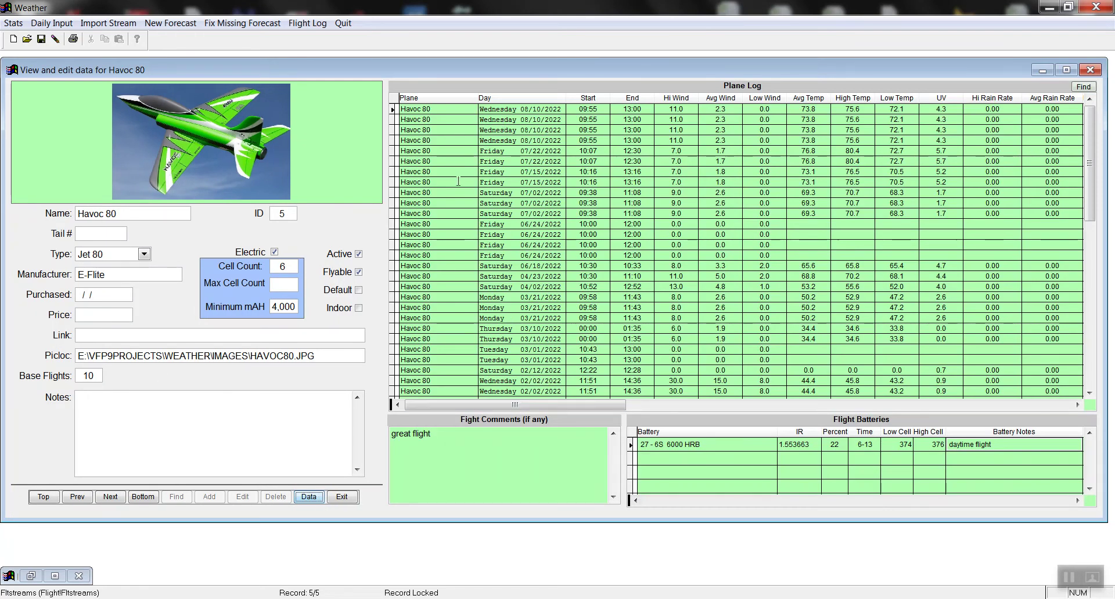
{"action": "left_click", "coordinate": [484, 152]}
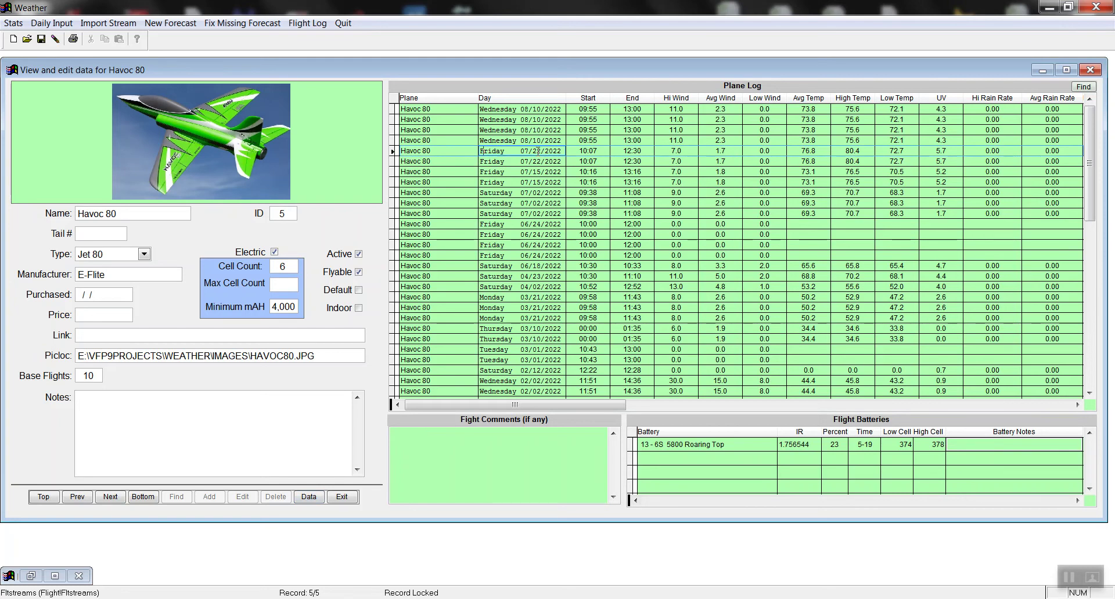
{"action": "key", "text": "Down"}
{"action": "key", "text": "Down"}
{"action": "key", "text": "Down"}
{"action": "key", "text": "Down"}
{"action": "key", "text": "Down"}
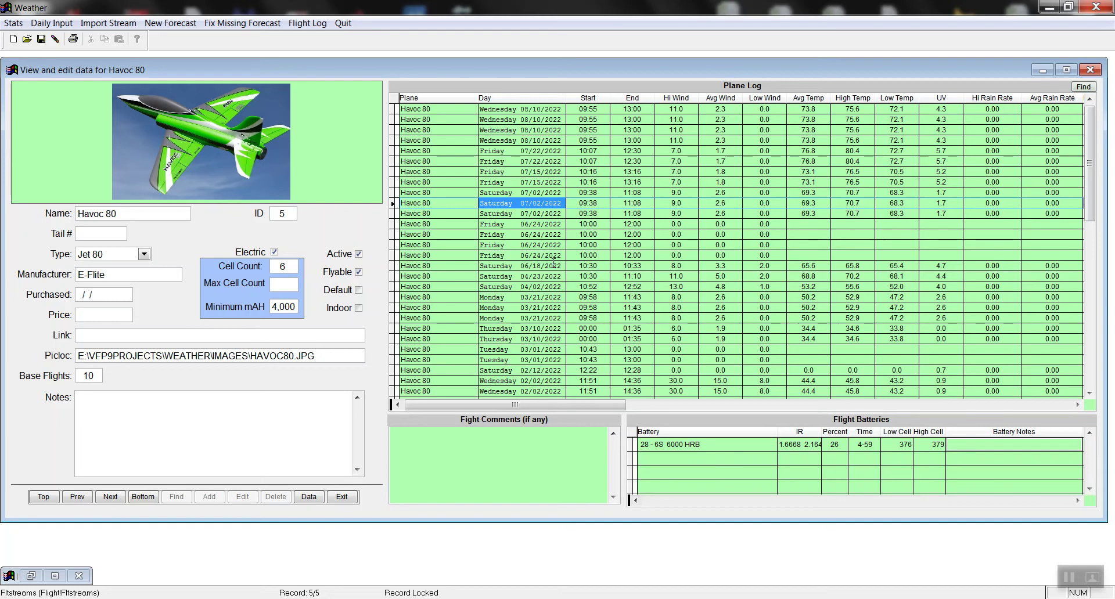
Review the comments and batteries of the Havoc 80's earlier flights back to March 21, 2022, and close the plane record
{"action": "key", "text": "Down"}
{"action": "key", "text": "Down"}
{"action": "key", "text": "Down"}
{"action": "key", "text": "Down"}
{"action": "key", "text": "Down"}
{"action": "key", "text": "Down"}
{"action": "key", "text": "Down"}
{"action": "key", "text": "Down"}
{"action": "key", "text": "Down"}
{"action": "key", "text": "Down"}
{"action": "key", "text": "Up"}
{"action": "key", "text": "Up"}
{"action": "key", "text": "Up"}
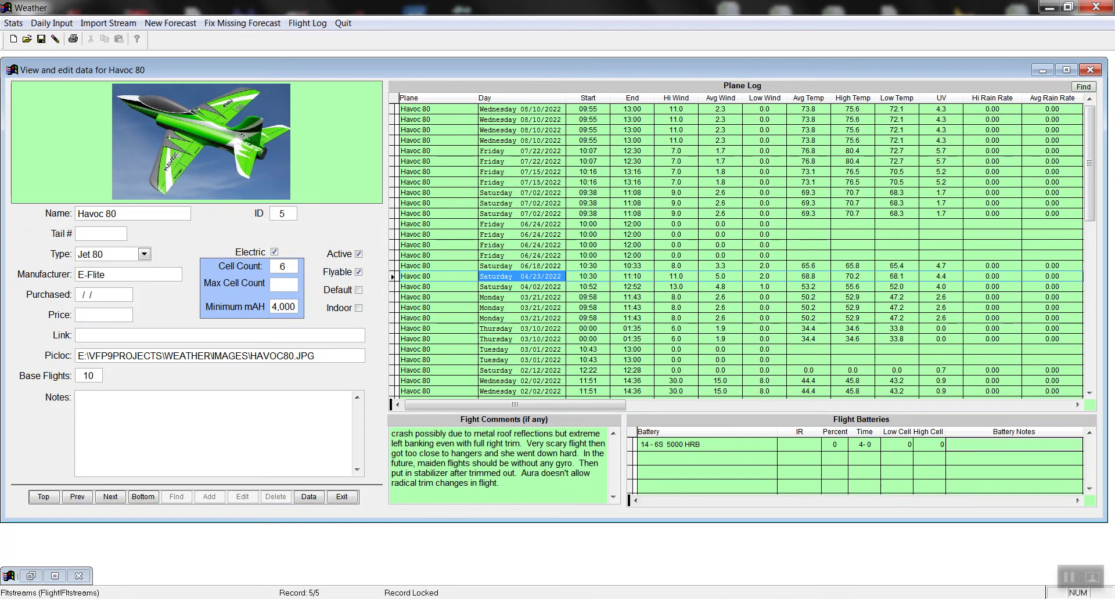
{"action": "key", "text": "Down"}
{"action": "key", "text": "Down"}
{"action": "key", "text": "Down"}
{"action": "key", "text": "Down"}
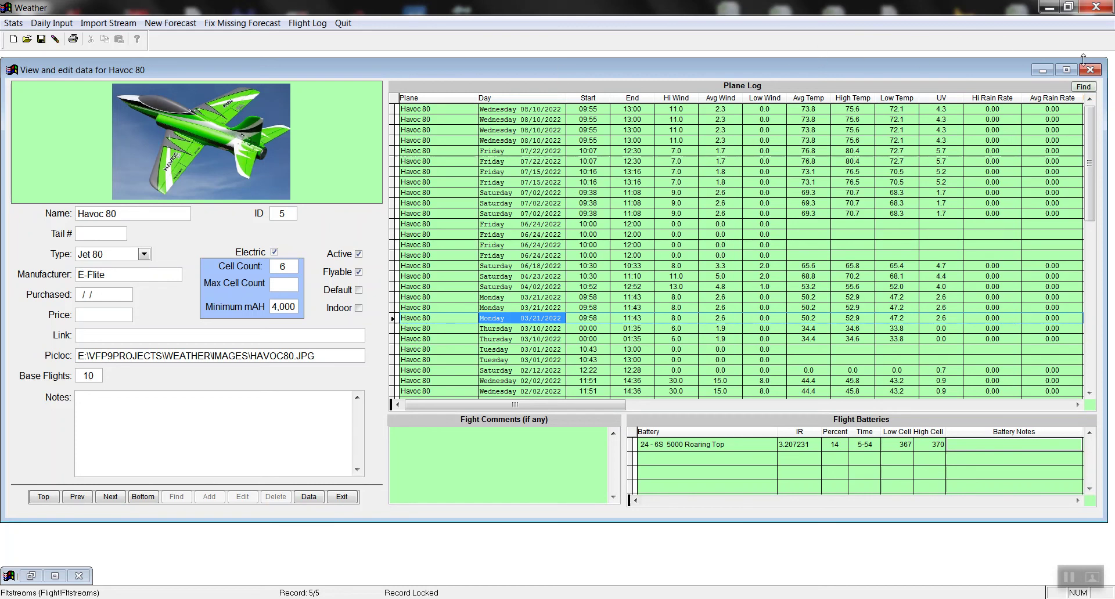
{"action": "left_click", "coordinate": [1091, 70]}
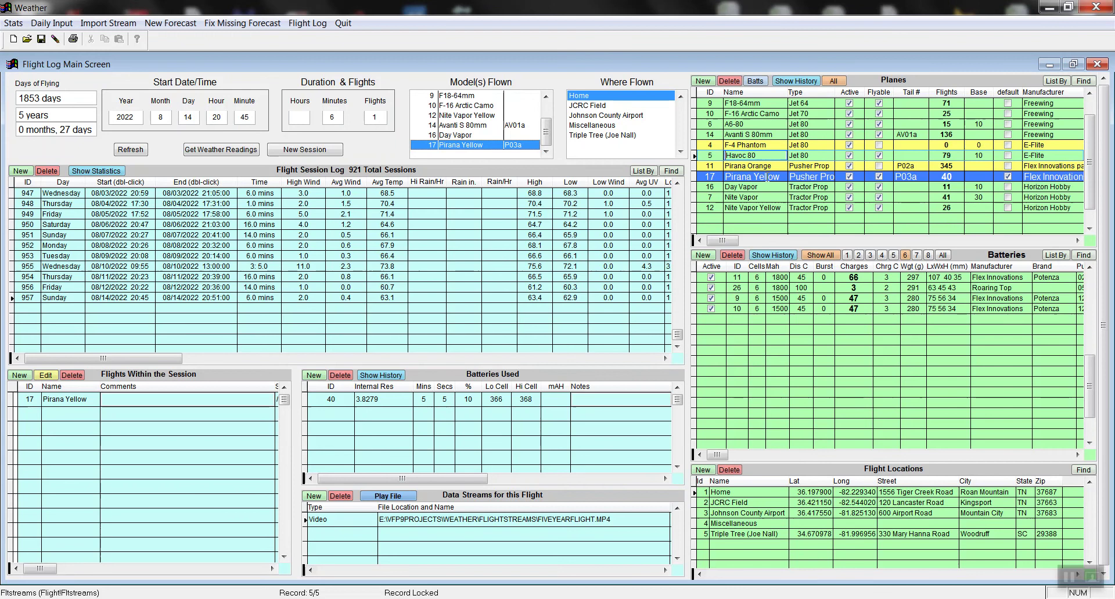
View the flight history of the Havoc 80 from the planes list, and close it
{"action": "left_click", "coordinate": [791, 82]}
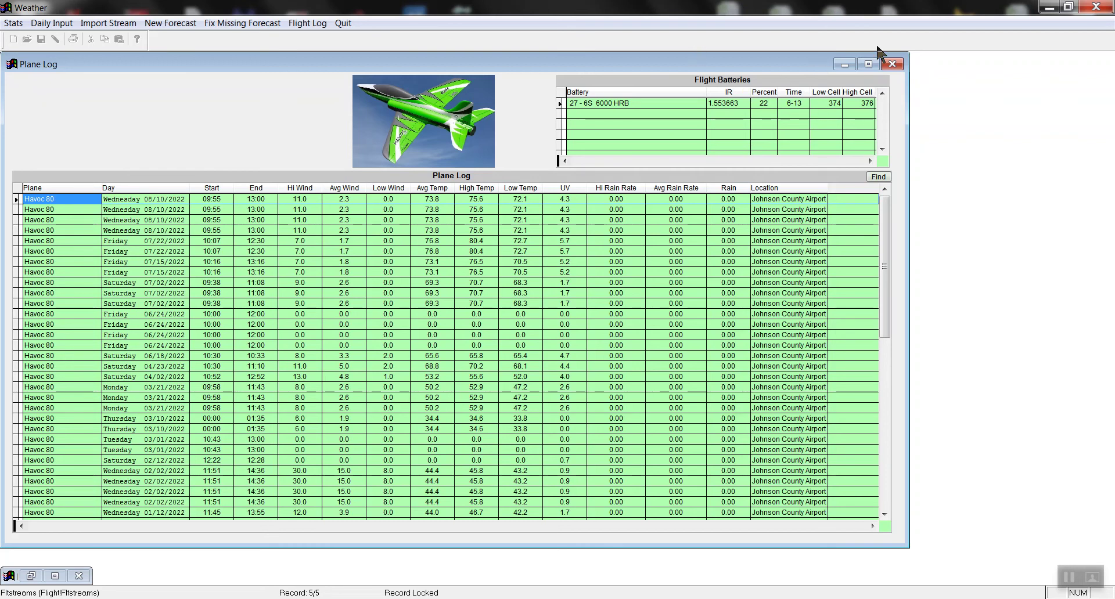
{"action": "left_click", "coordinate": [893, 65]}
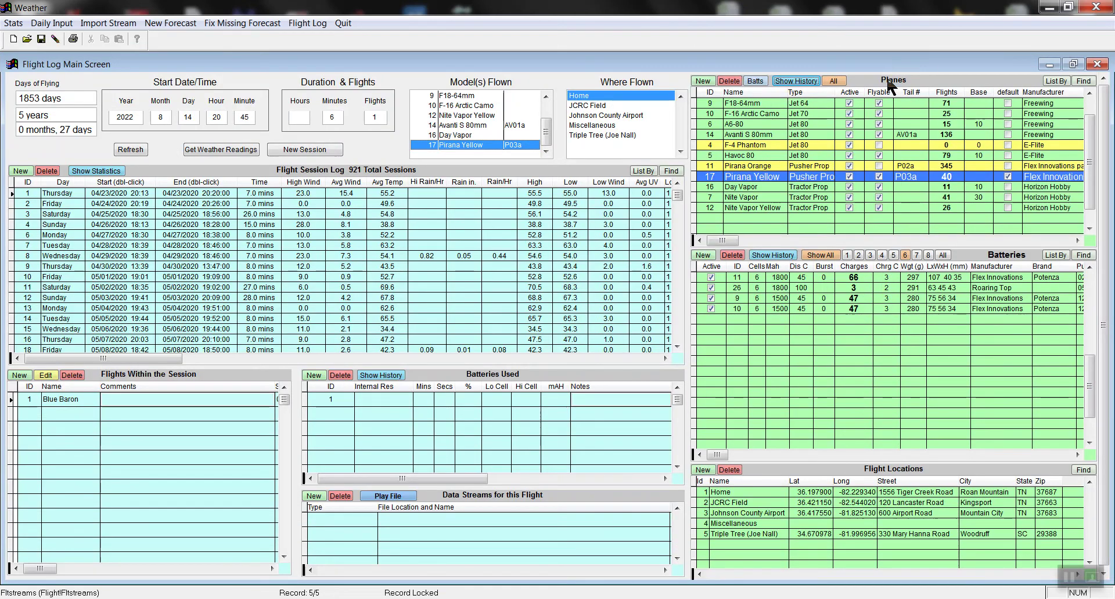
View the usage history of battery 41 and of battery 37 in the 6-cell battery list
{"action": "left_click", "coordinate": [1085, 274]}
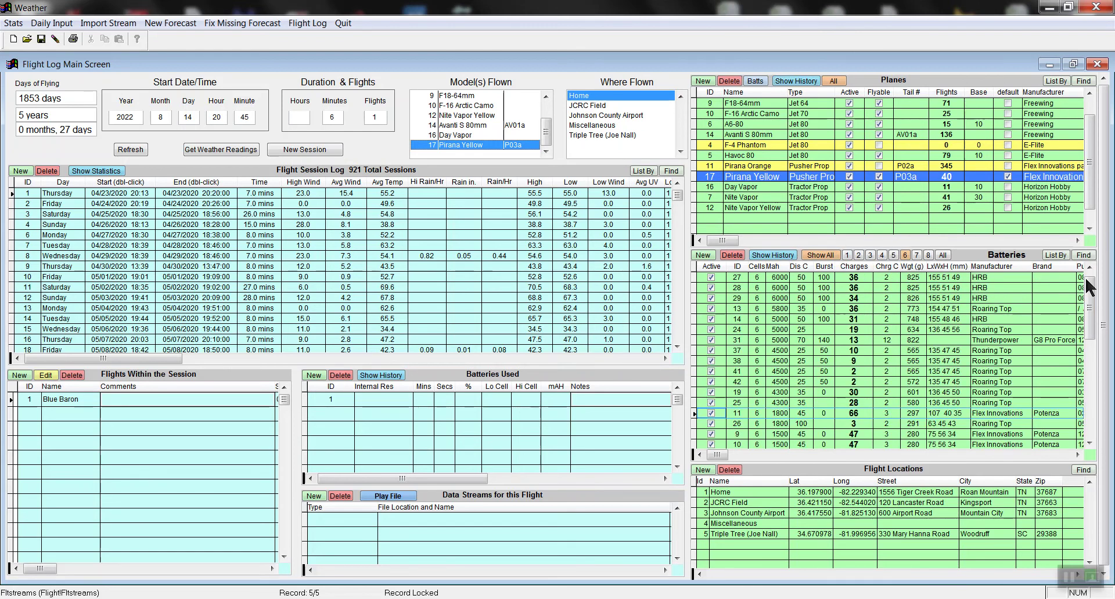
{"action": "left_click", "coordinate": [734, 371]}
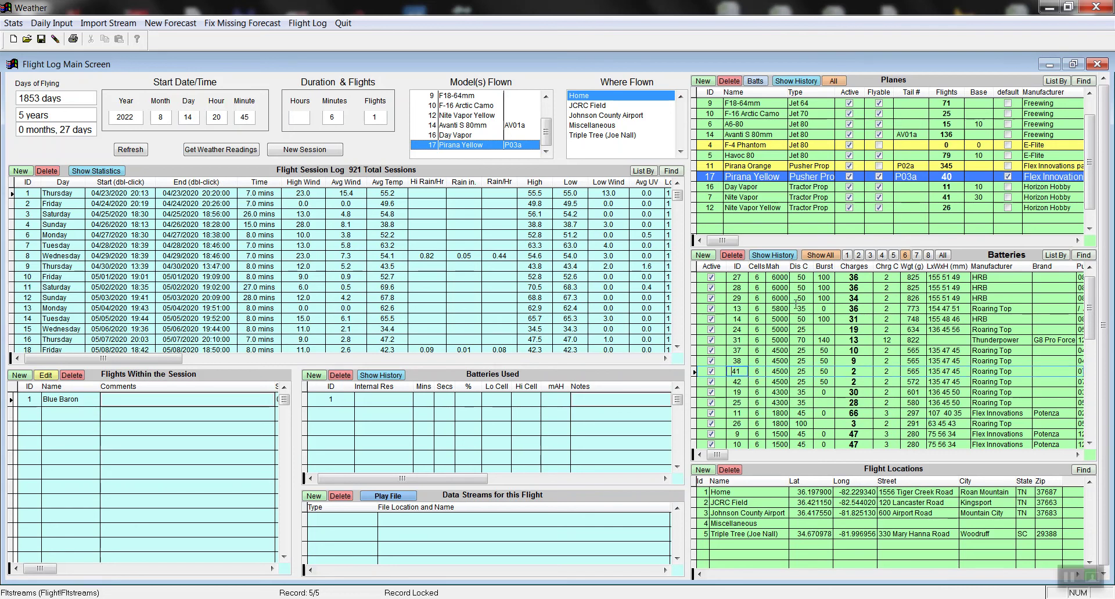
{"action": "left_click", "coordinate": [778, 256]}
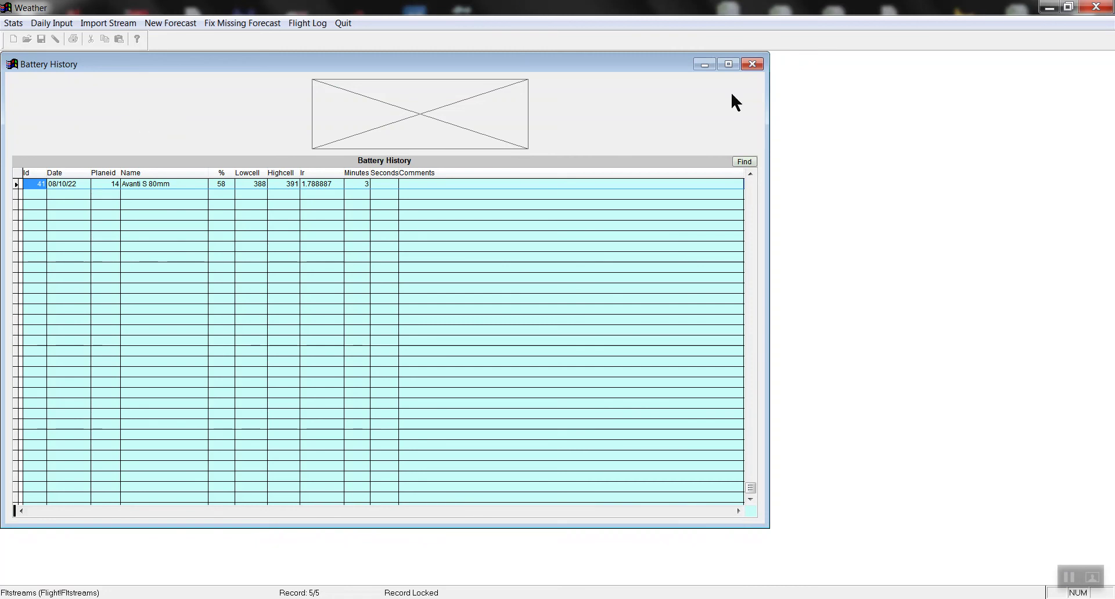
{"action": "left_click", "coordinate": [752, 64]}
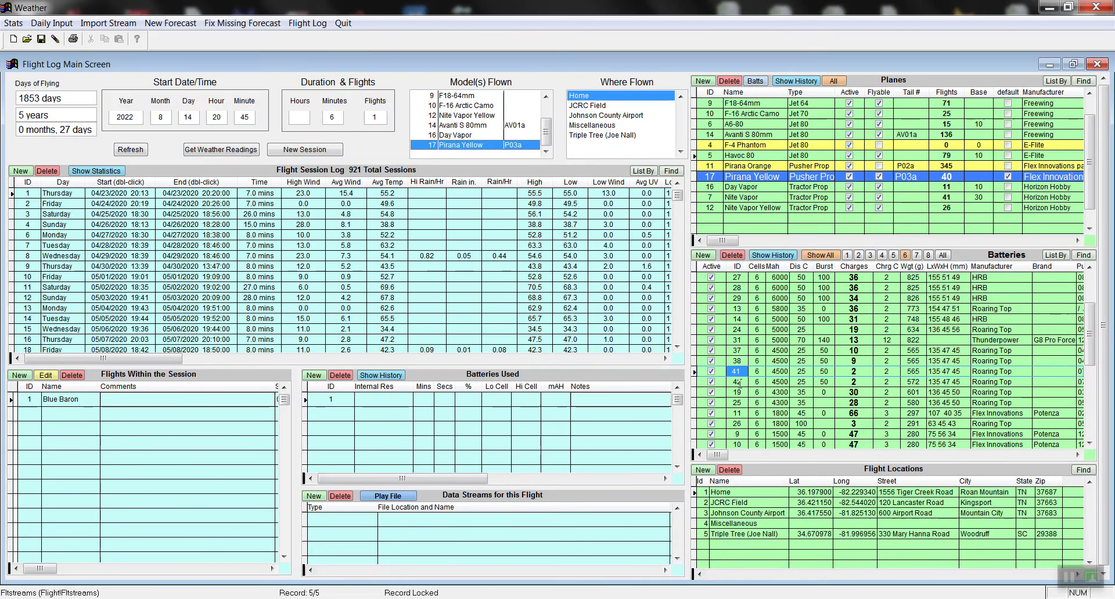
{"action": "left_click", "coordinate": [736, 350]}
{"action": "left_click", "coordinate": [784, 258]}
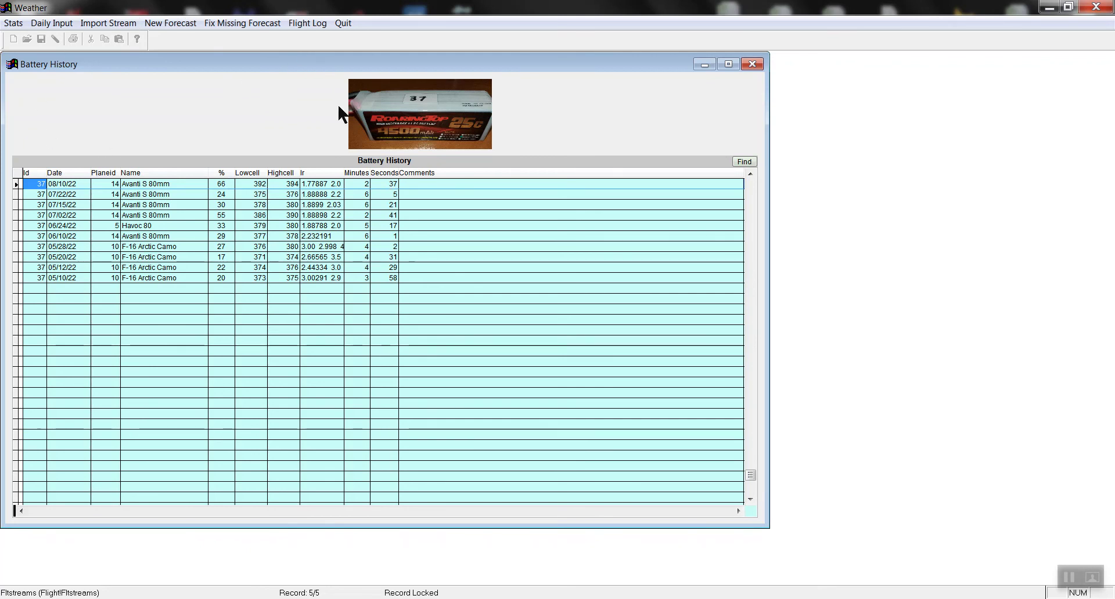
{"action": "left_click", "coordinate": [757, 66]}
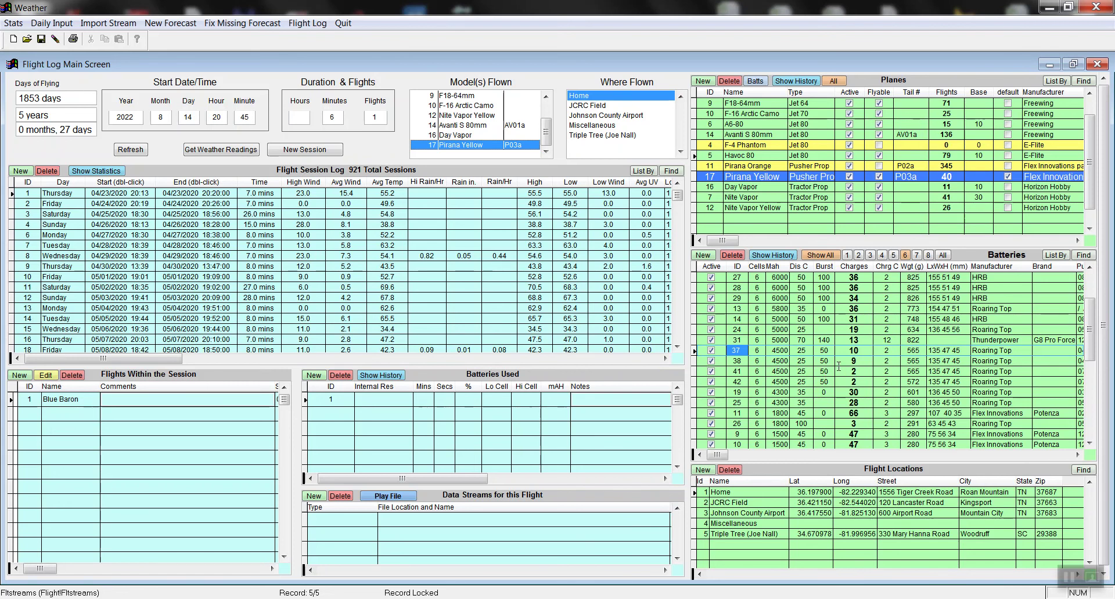
Open the flight statistics and browse the Home flying dates from August 8 back to July 25, 2022, checking planes and batteries
{"action": "left_click", "coordinate": [109, 174]}
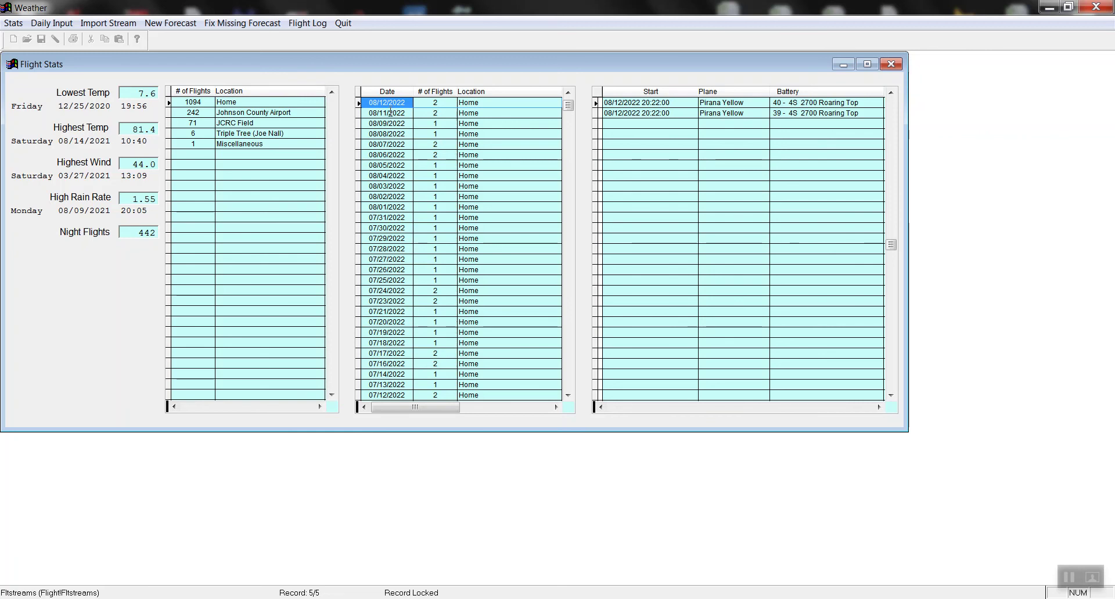
{"action": "left_click", "coordinate": [389, 134]}
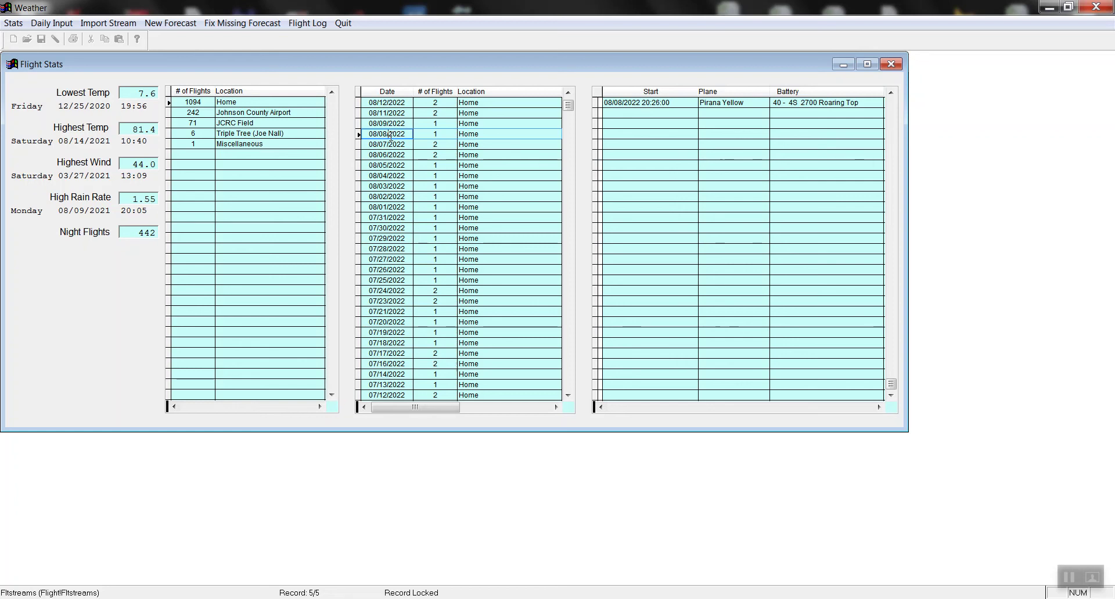
{"action": "key", "text": "Down"}
{"action": "key", "text": "Down"}
{"action": "key", "text": "Down"}
{"action": "key", "text": "Down"}
{"action": "key", "text": "Down"}
{"action": "key", "text": "Down"}
{"action": "key", "text": "Down"}
{"action": "key", "text": "Down"}
{"action": "key", "text": "Down"}
{"action": "key", "text": "Down"}
{"action": "key", "text": "Down"}
{"action": "key", "text": "Down"}
{"action": "key", "text": "Down"}
{"action": "key", "text": "Down"}
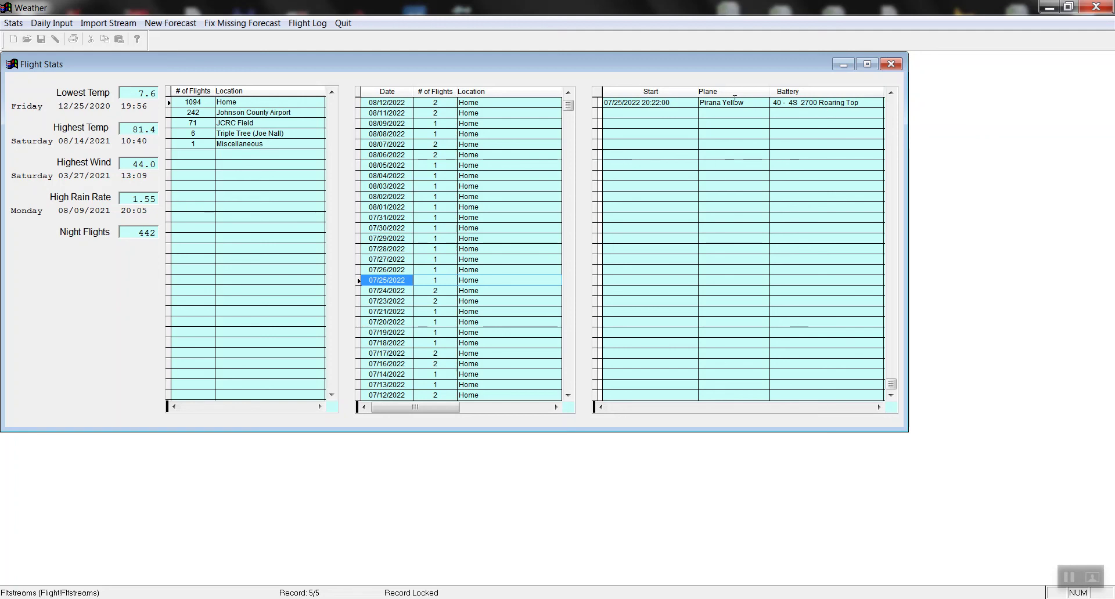
Review the Johnson County Airport flights by date from August 10 back to May 10, 2022, and close the statistics
{"action": "left_click", "coordinate": [243, 112]}
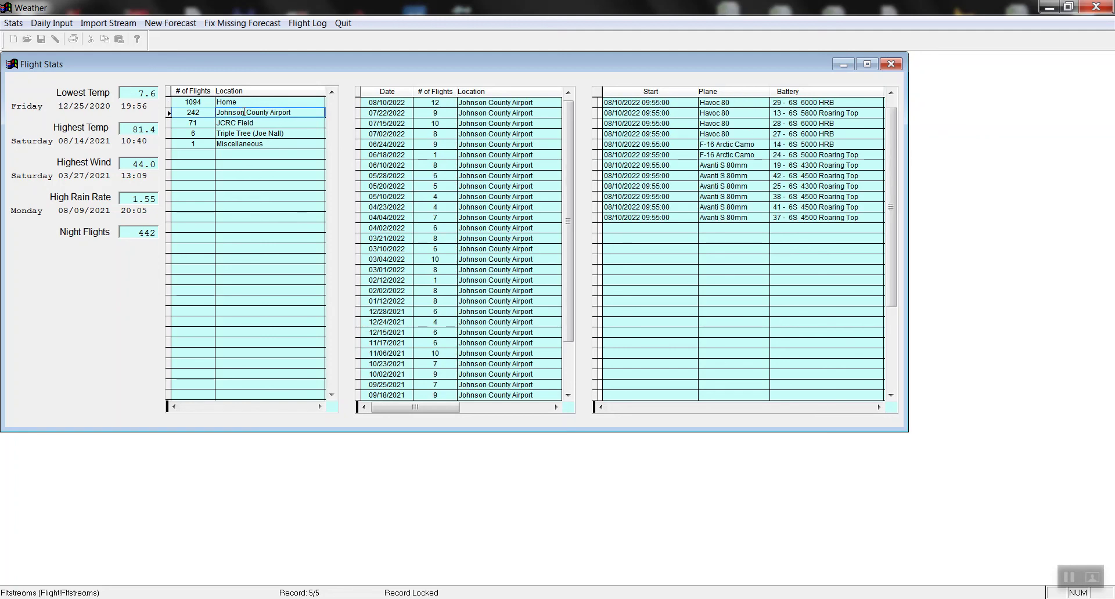
{"action": "left_click", "coordinate": [384, 102]}
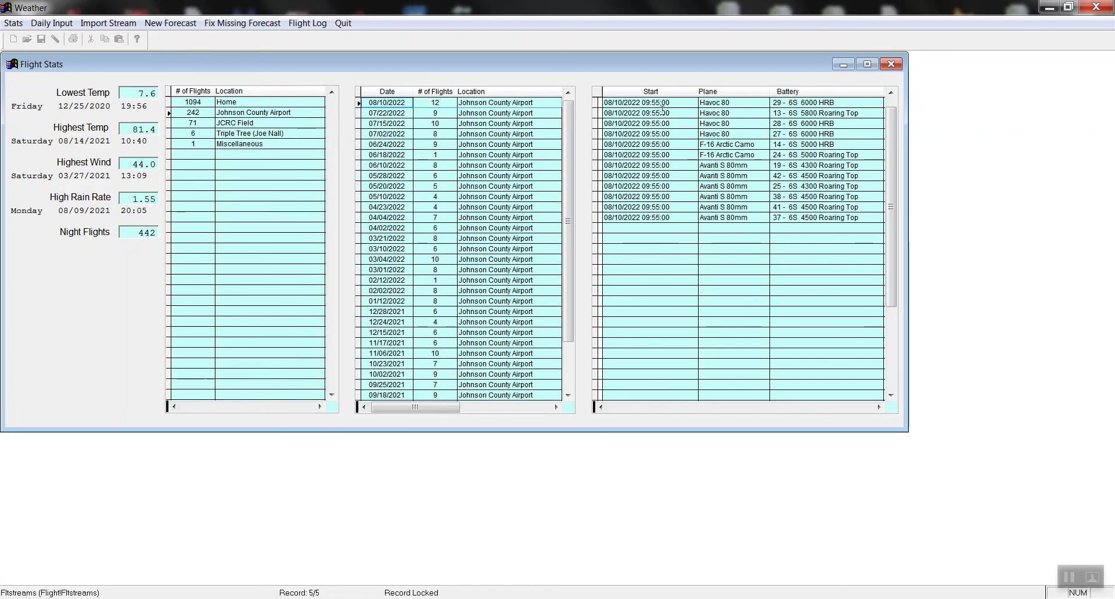
{"action": "left_click", "coordinate": [408, 113]}
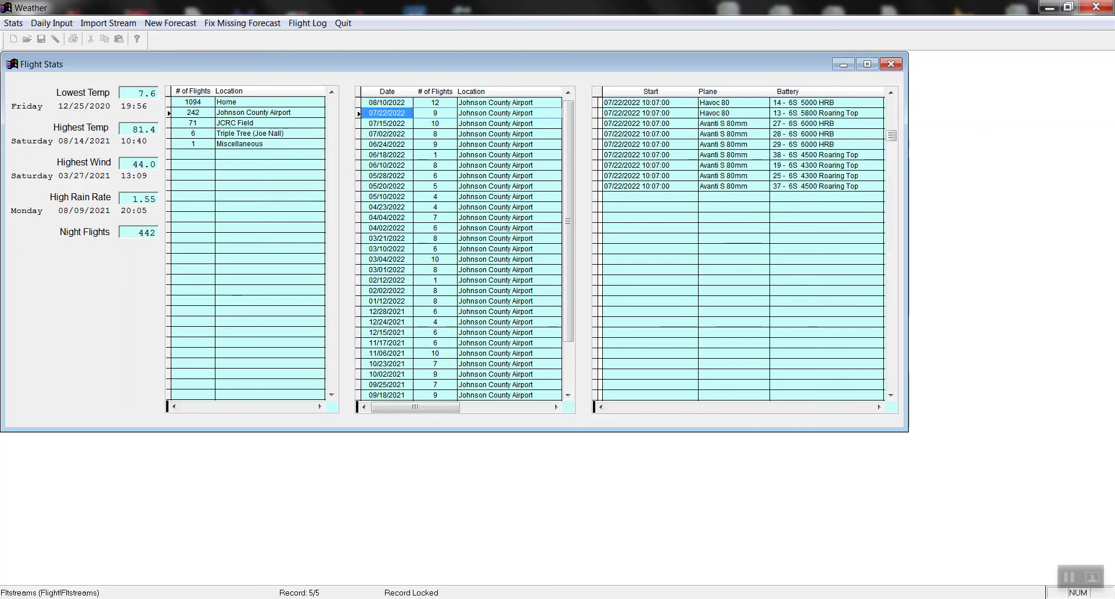
{"action": "key", "text": "Down"}
{"action": "key", "text": "Down"}
{"action": "key", "text": "Down"}
{"action": "key", "text": "Down"}
{"action": "key", "text": "Down"}
{"action": "key", "text": "Down"}
{"action": "key", "text": "Down"}
{"action": "key", "text": "Down"}
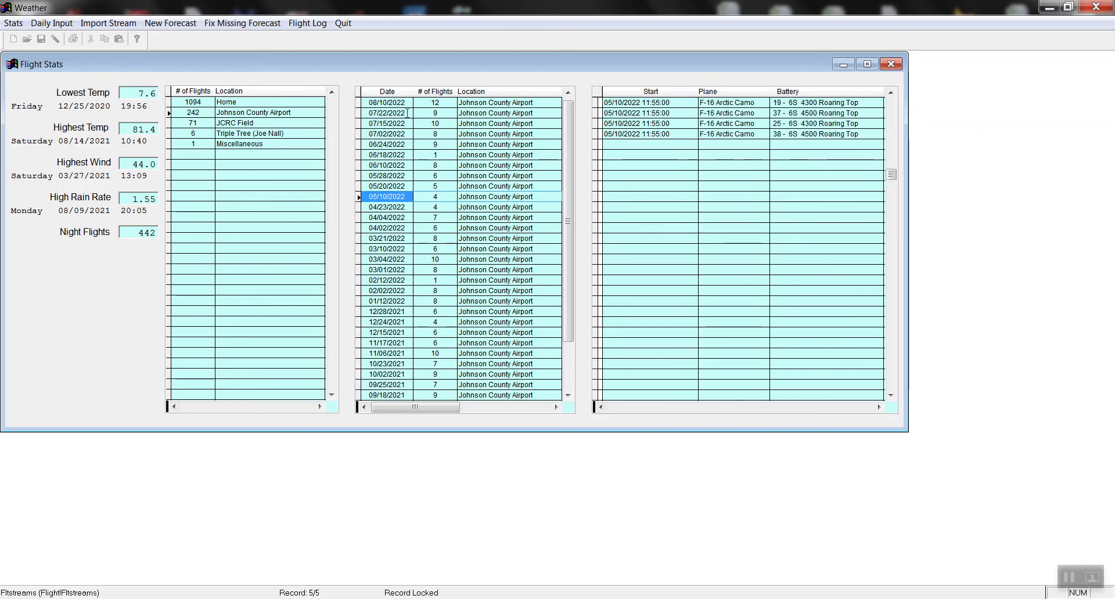
{"action": "left_click", "coordinate": [892, 65]}
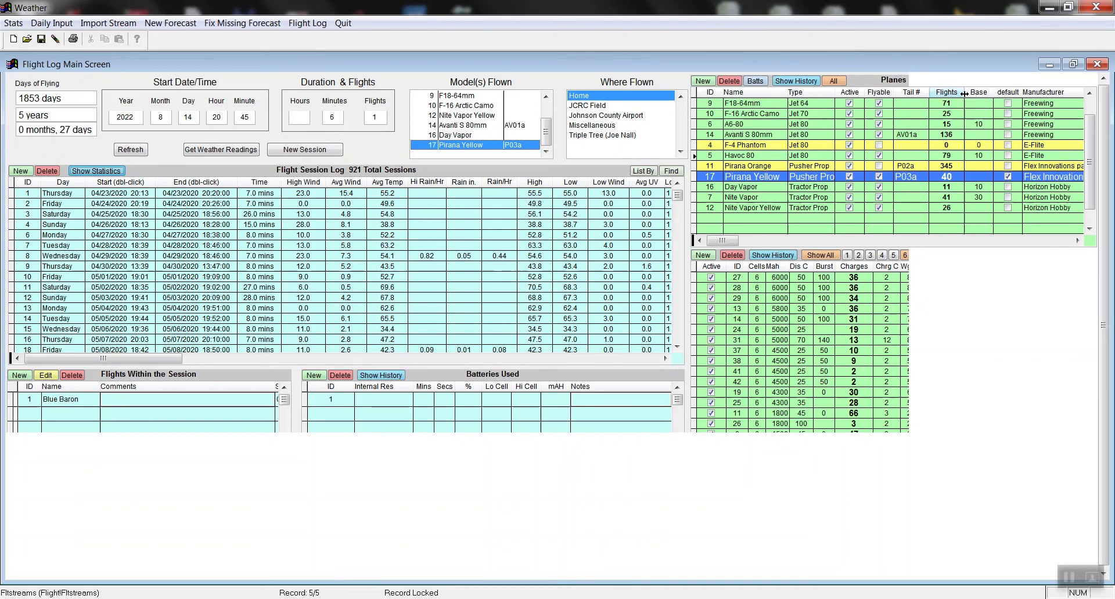
Make the F-16 Arctic Camo the default plane
{"action": "left_click", "coordinate": [1009, 114]}
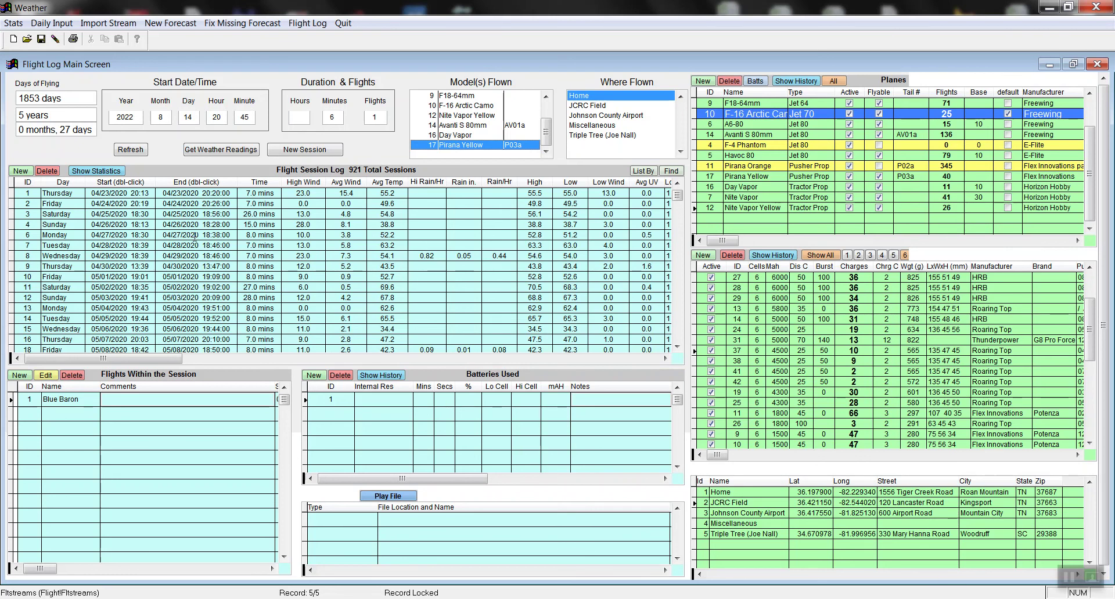
Examine the flight session log's location columns and its April and May 2020 sessions
{"action": "left_click", "coordinate": [124, 235]}
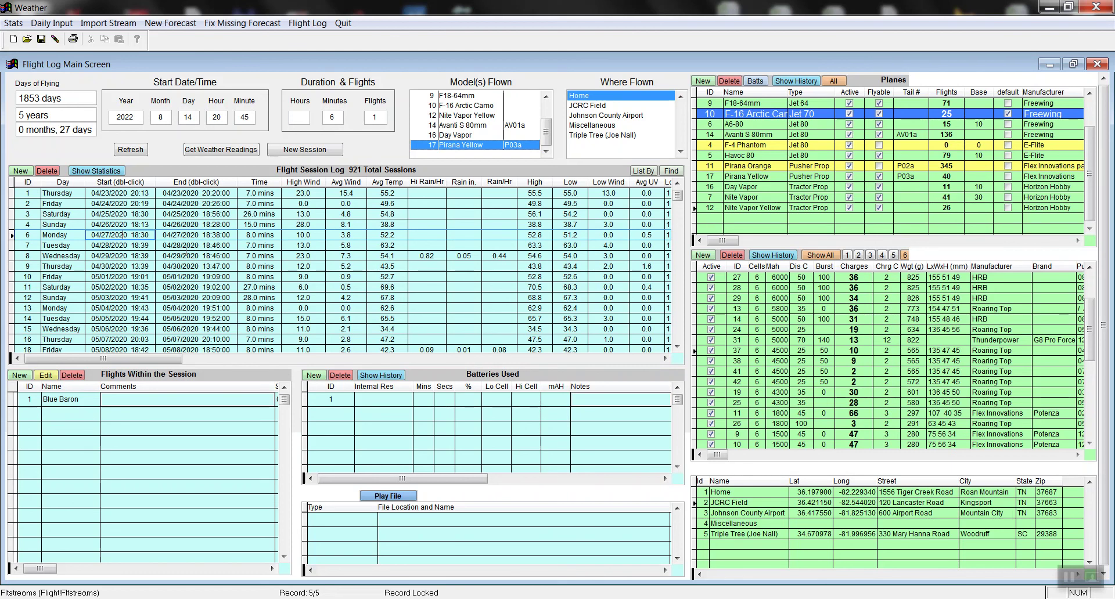
{"action": "left_click", "coordinate": [666, 358]}
{"action": "left_click", "coordinate": [666, 359]}
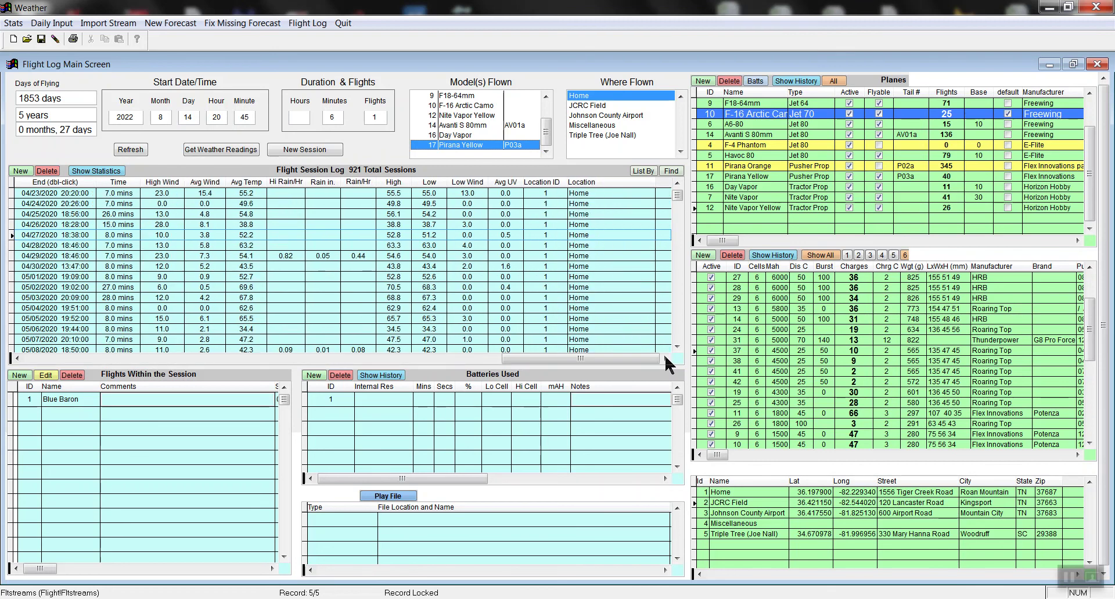
{"action": "left_click", "coordinate": [345, 358]}
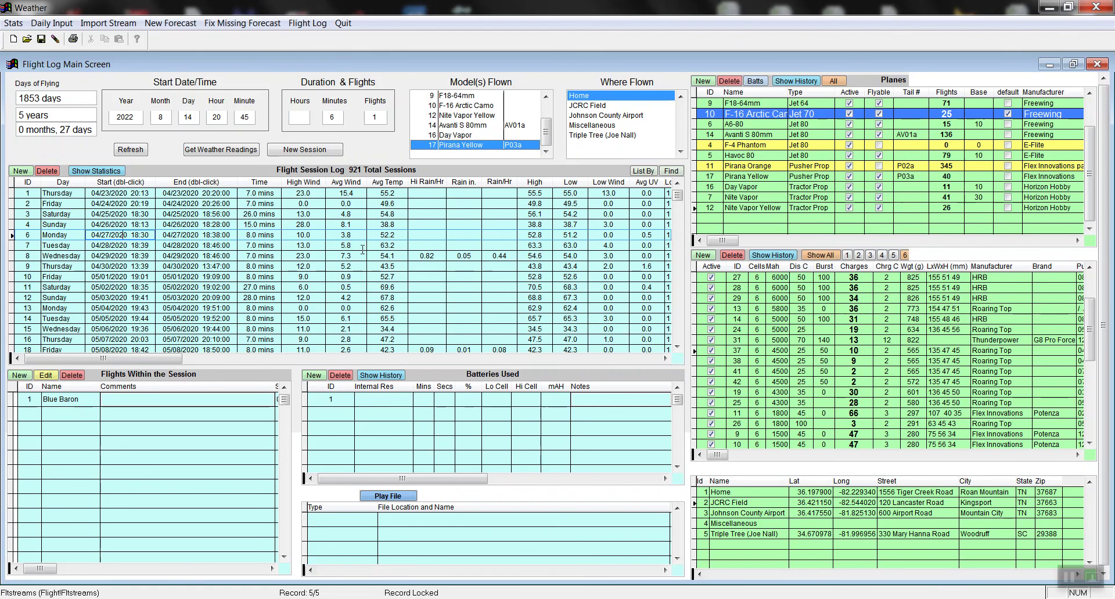
{"action": "scroll", "coordinate": [362, 249], "scroll_direction": "down", "scroll_amount": 2}
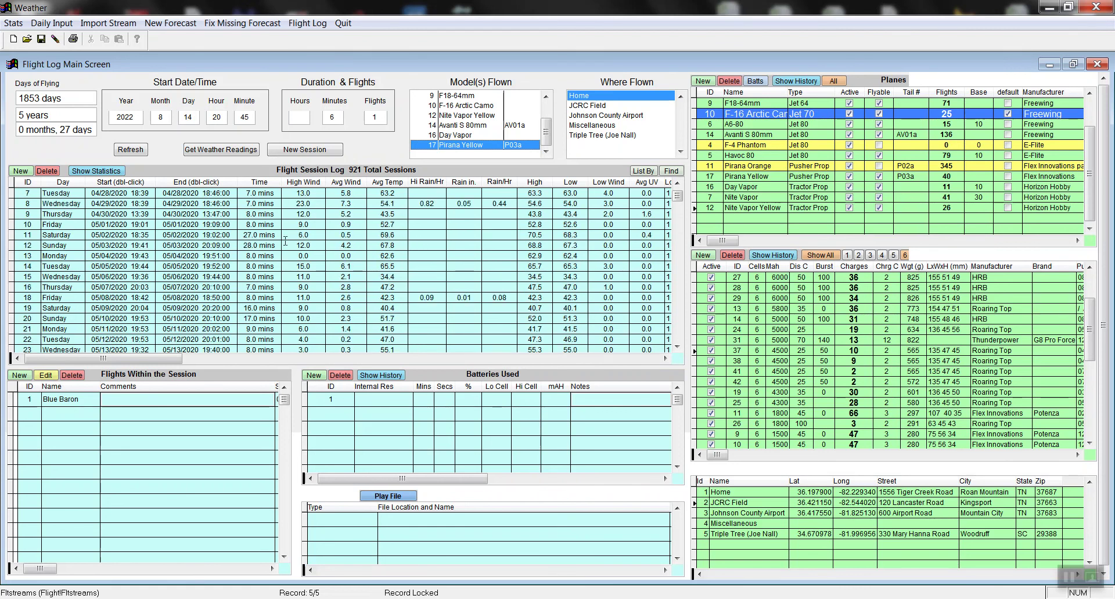